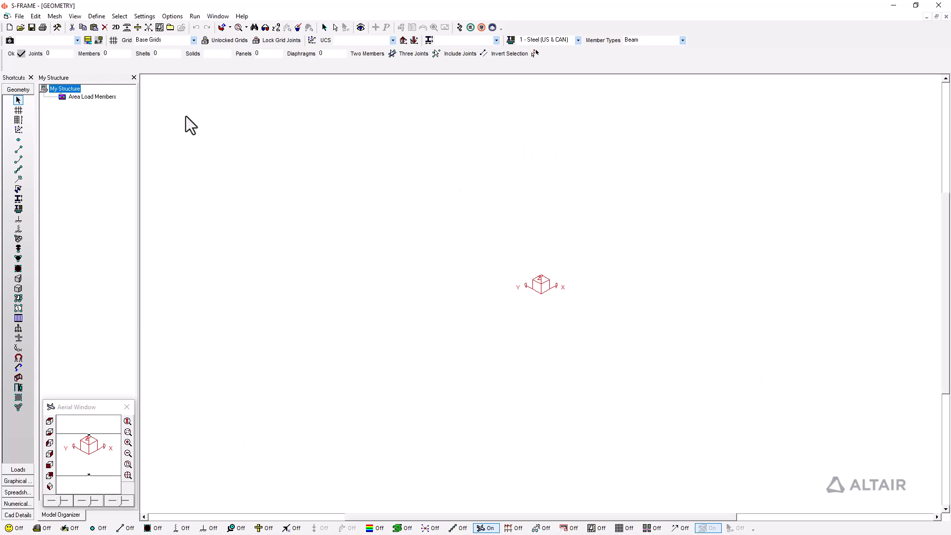
# - Create a new grid set named Rectangular under Base Grids in the grid definitions
pyautogui.click(114, 40)
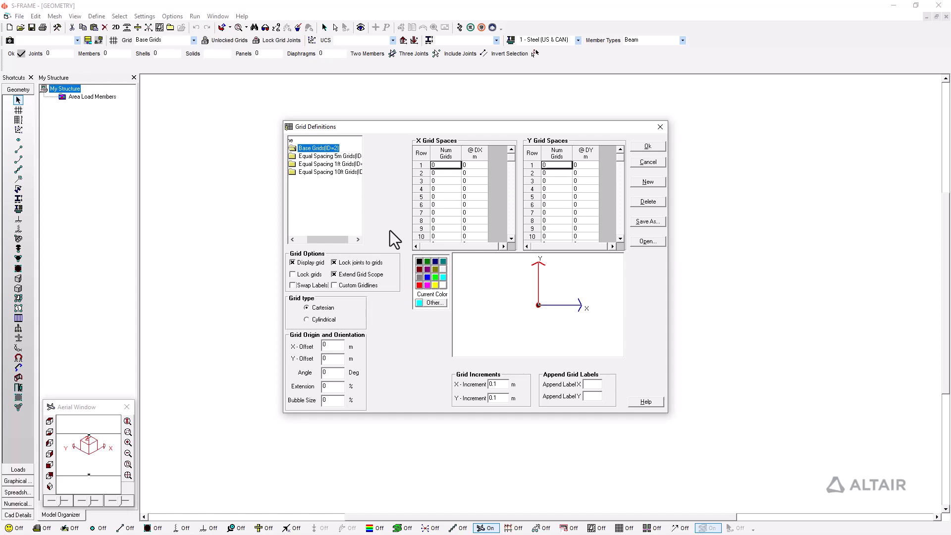
pyautogui.rightClick(319, 148)
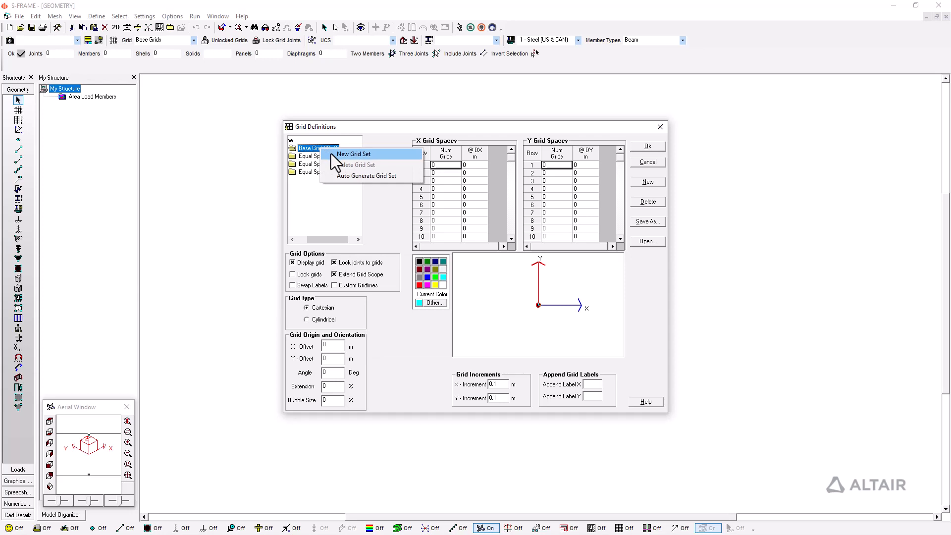
pyautogui.click(330, 153)
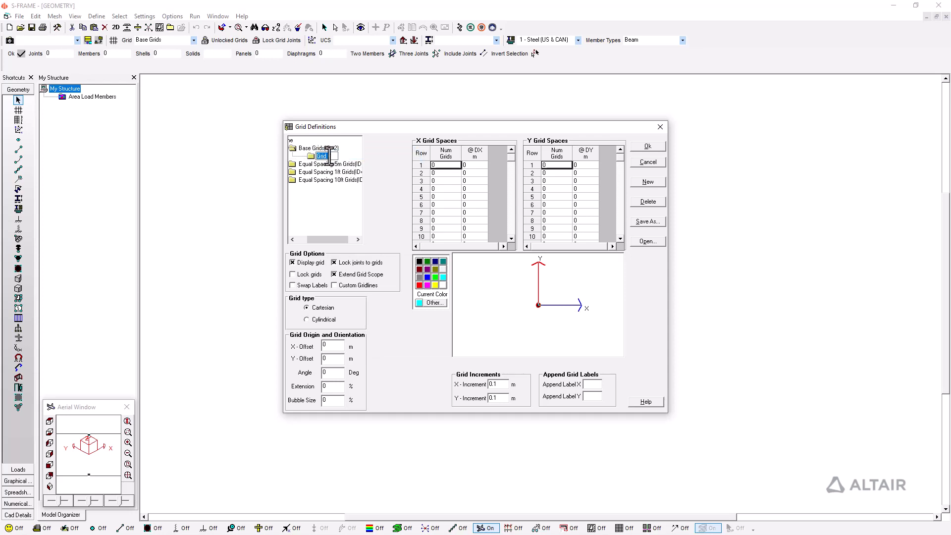
pyautogui.write('Rectangular')
pyautogui.press('Return')
pyautogui.doubleClick(313, 157)
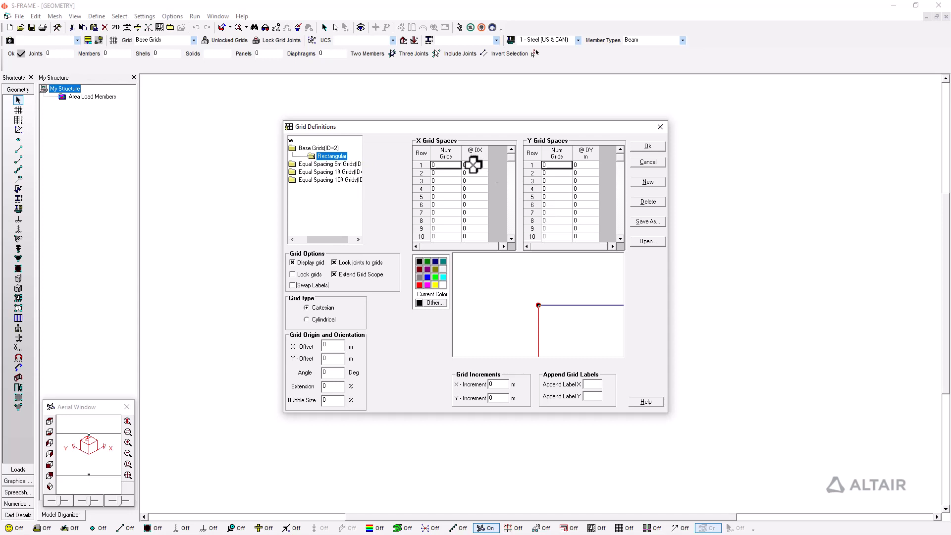
# - Define the Rectangular set's X grid spaces as 1 grid at 0 m and 10 grids at 1 m
pyautogui.click(441, 167)
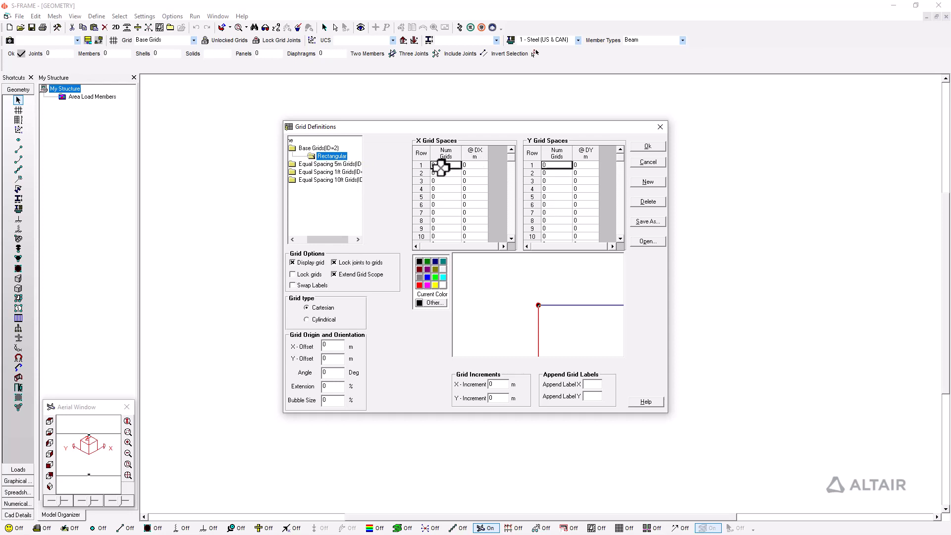
pyautogui.write('1')
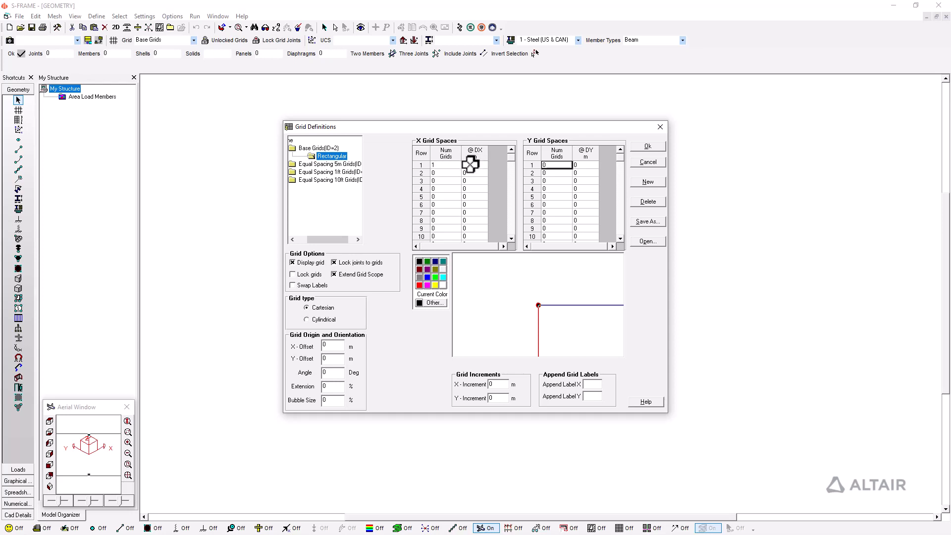
pyautogui.click(439, 175)
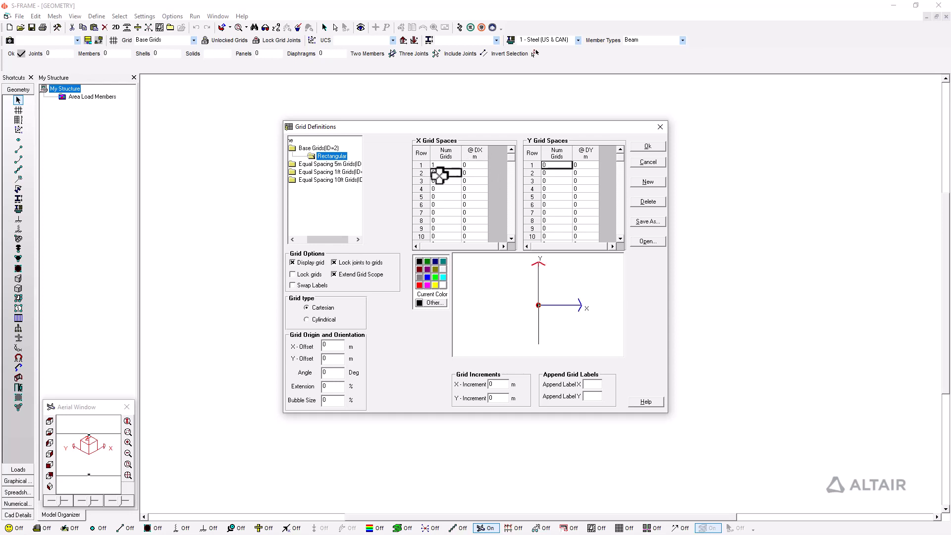
pyautogui.write('10')
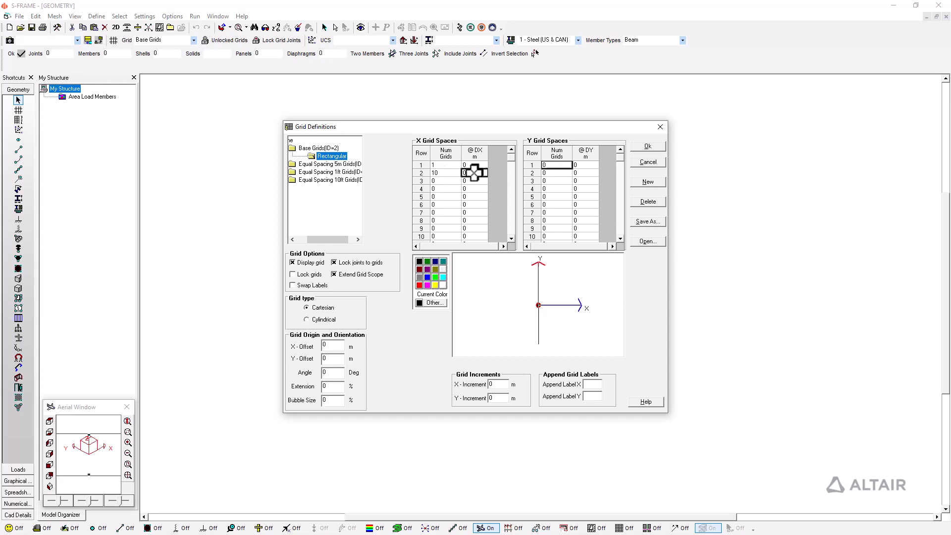
pyautogui.click(472, 172)
pyautogui.write('1')
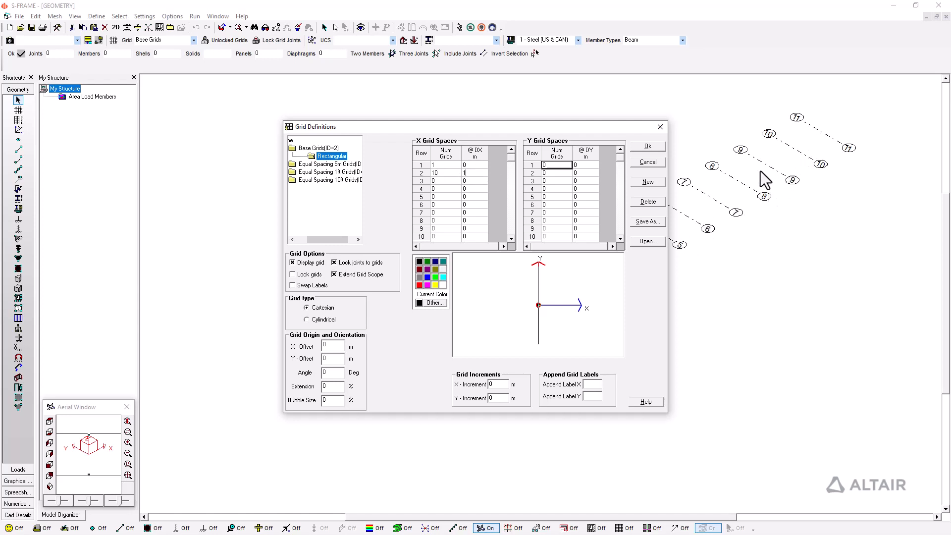
# - Define the Rectangular set's Y grid spaces as 1 grid at 0 m, 10 at 1 m and 10 at -1 m
pyautogui.click(563, 167)
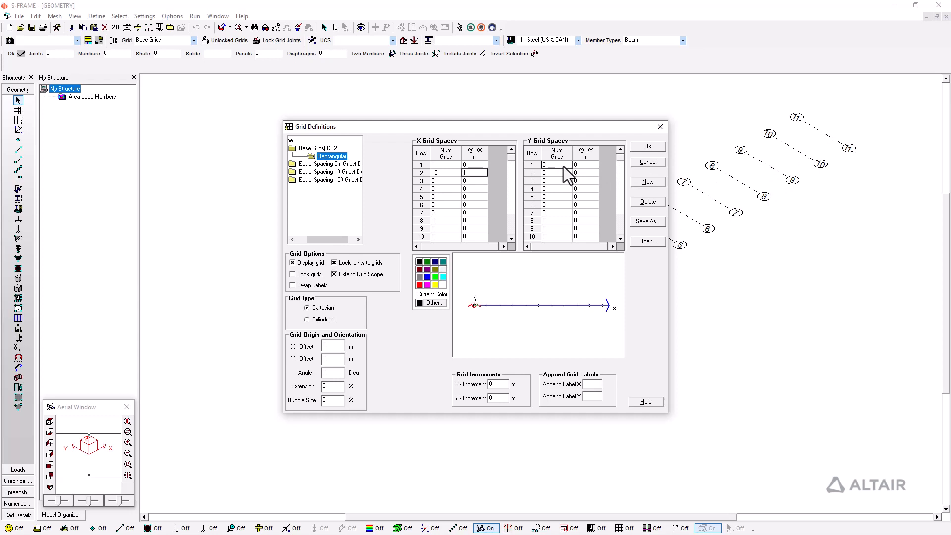
pyautogui.write('1')
pyautogui.click(569, 172)
pyautogui.write('10')
pyautogui.click(576, 173)
pyautogui.write('1')
pyautogui.click(568, 181)
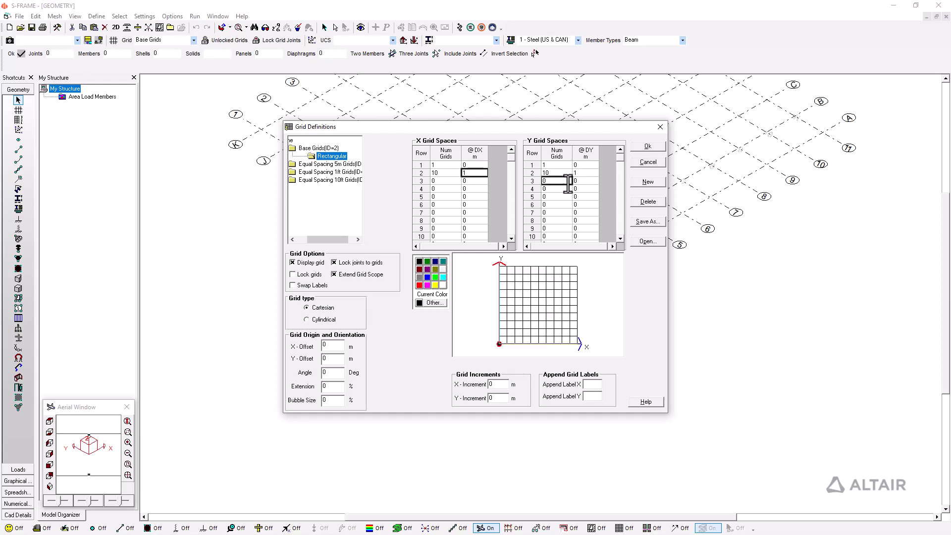
pyautogui.write('10')
pyautogui.click(590, 181)
pyautogui.write('1')
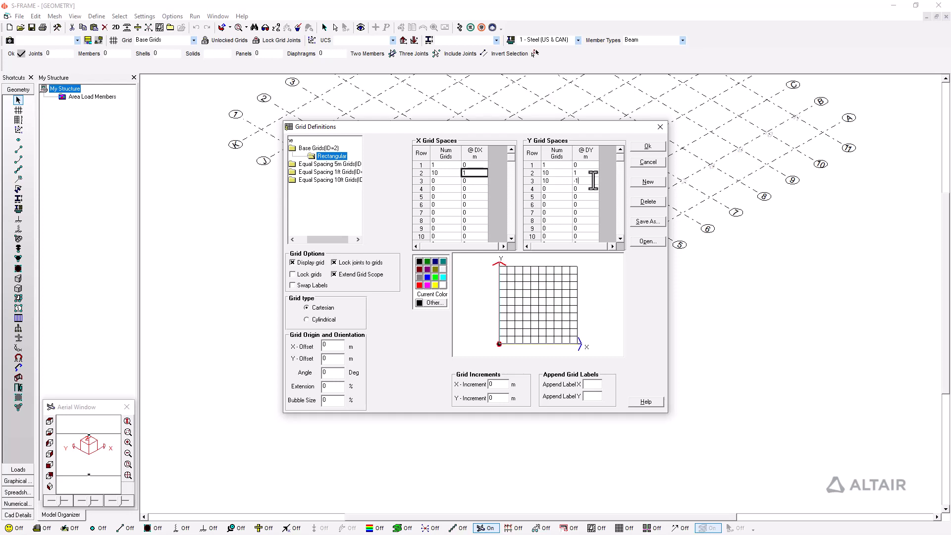
pyautogui.click(578, 173)
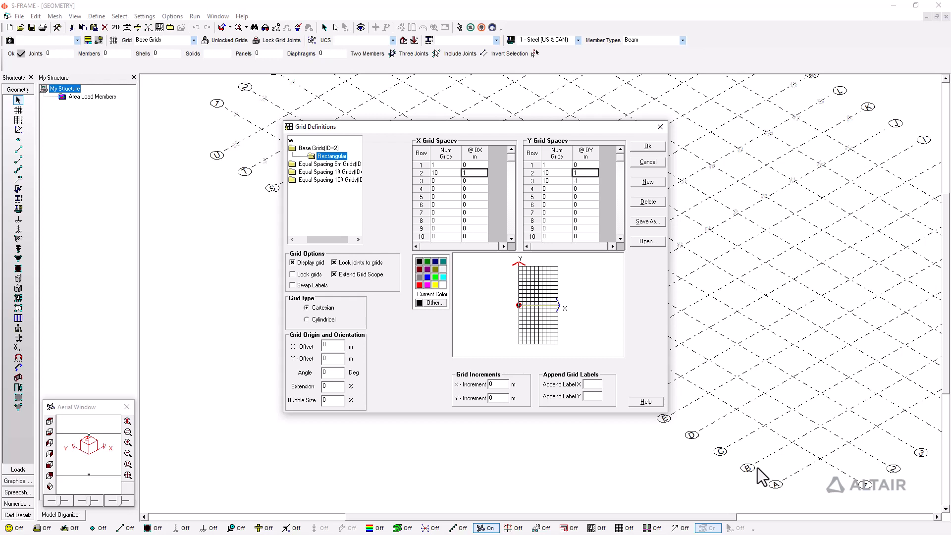
# - Set both the X and Y grid increments of the Rectangular set to 0.1 m
pyautogui.doubleClick(507, 386)
pyautogui.write('0.1')
pyautogui.doubleClick(495, 398)
pyautogui.write('0.1')
pyautogui.click(465, 197)
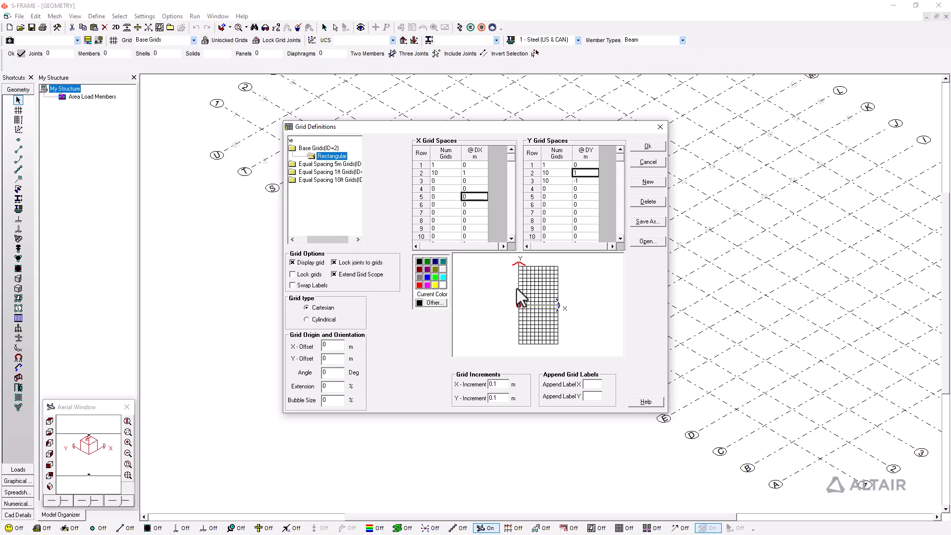
# - Create another grid set named Cylindrical under Base Grids and set its grid type to Cylindrical
pyautogui.rightClick(322, 149)
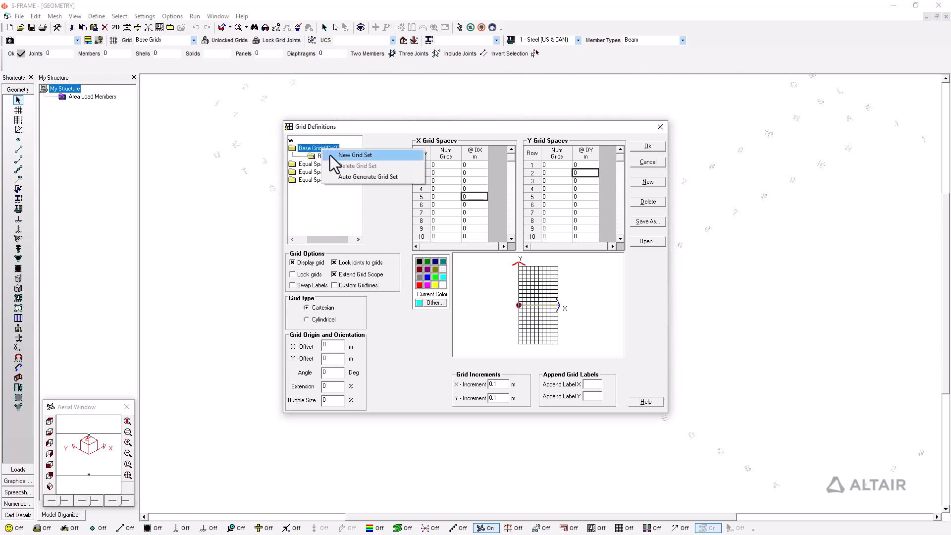
pyautogui.click(331, 154)
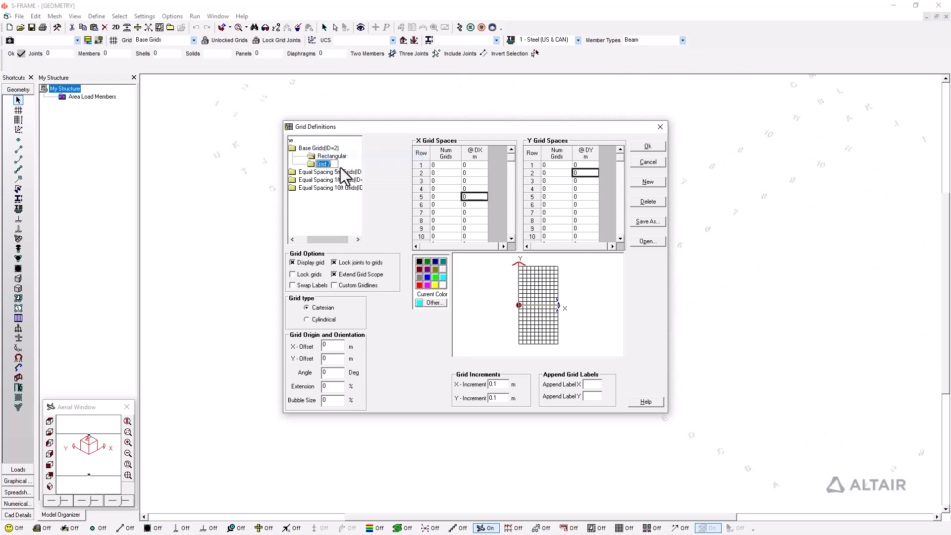
pyautogui.write('Cylindrical')
pyautogui.click(314, 166)
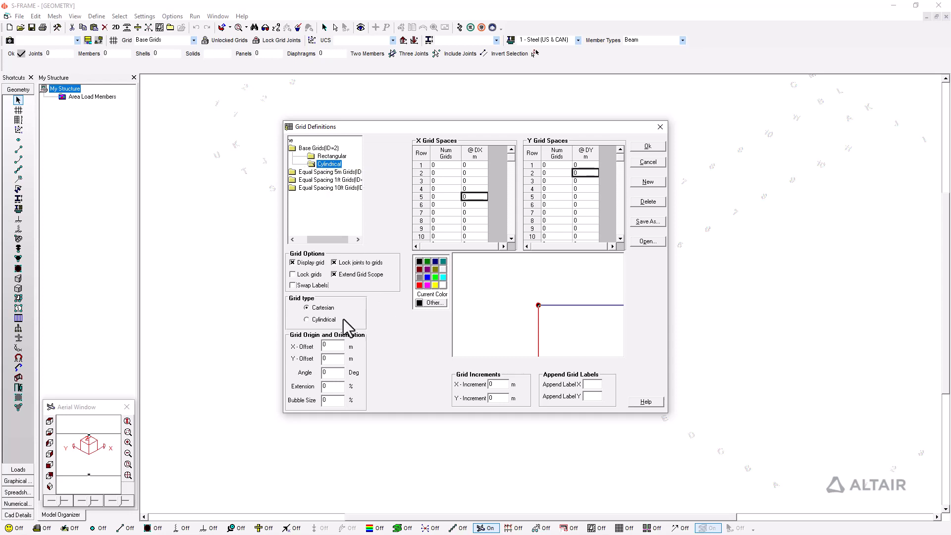
pyautogui.click(314, 321)
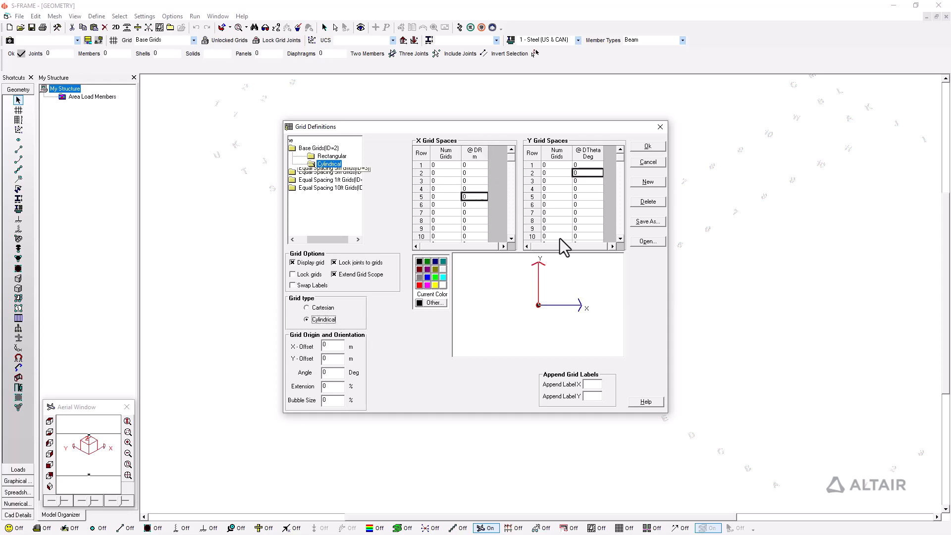
# - Define the Cylindrical set's radial spaces as 1 grid at 0 m and 1 grid at 10 m
pyautogui.click(457, 165)
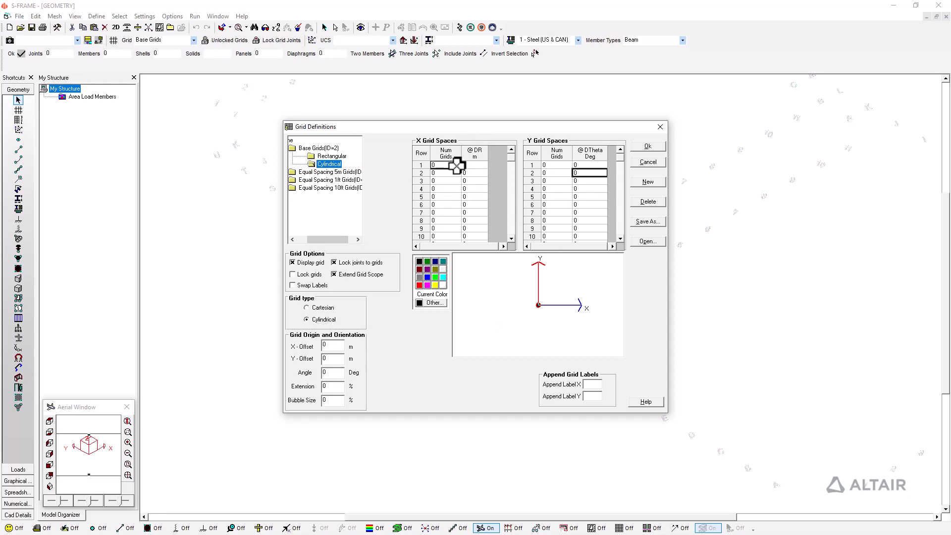
pyautogui.write('1')
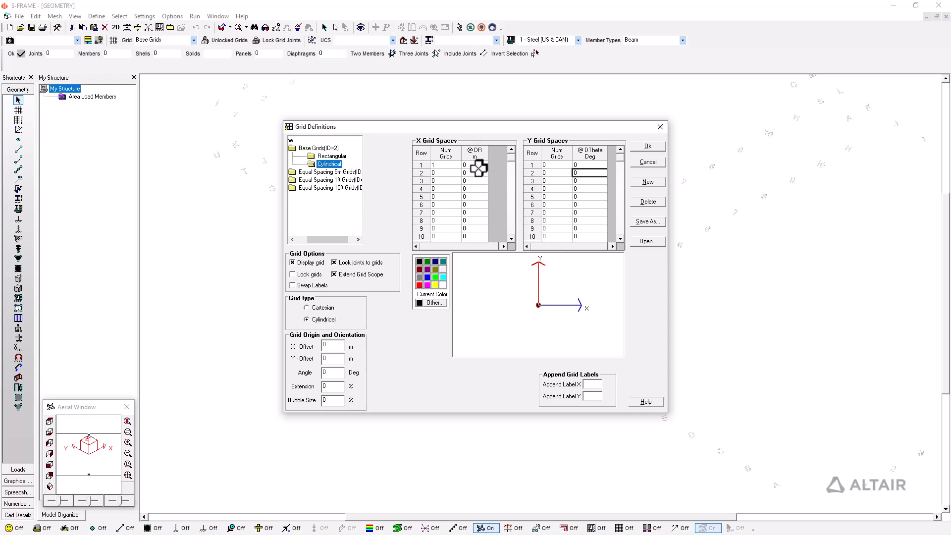
pyautogui.click(451, 175)
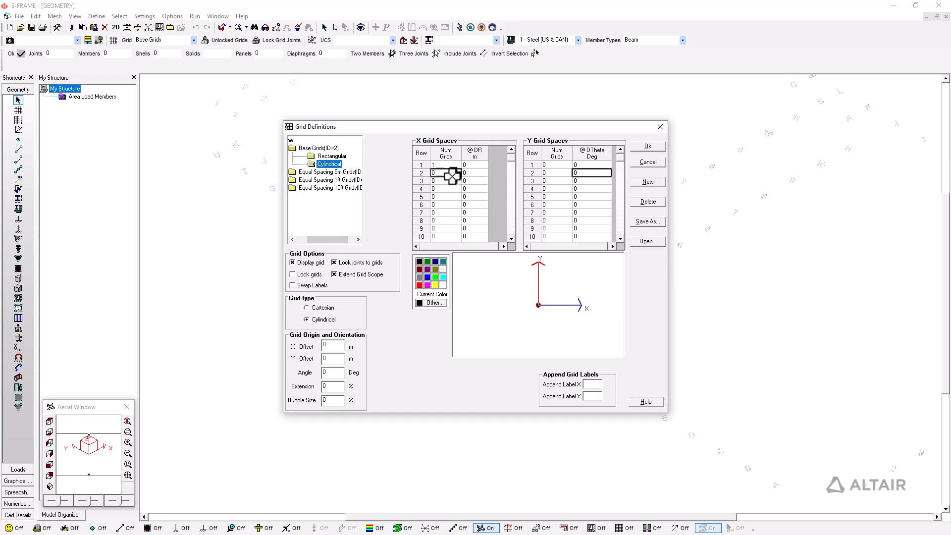
pyautogui.write('1')
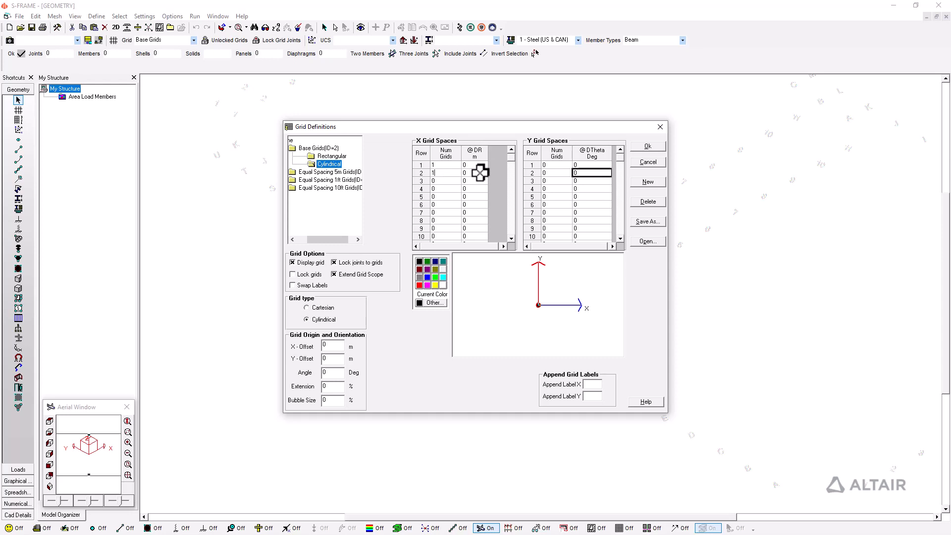
pyautogui.click(480, 173)
pyautogui.write('10')
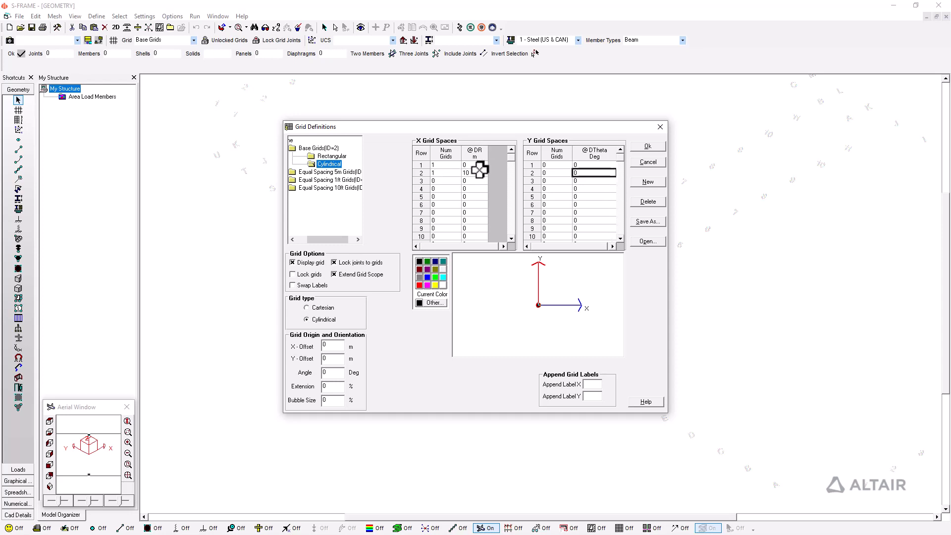
pyautogui.press('Up')
# - Define the Cylindrical set's angular spaces as 1 grid at 0 degrees and 4 grids at 45 degrees
pyautogui.click(565, 165)
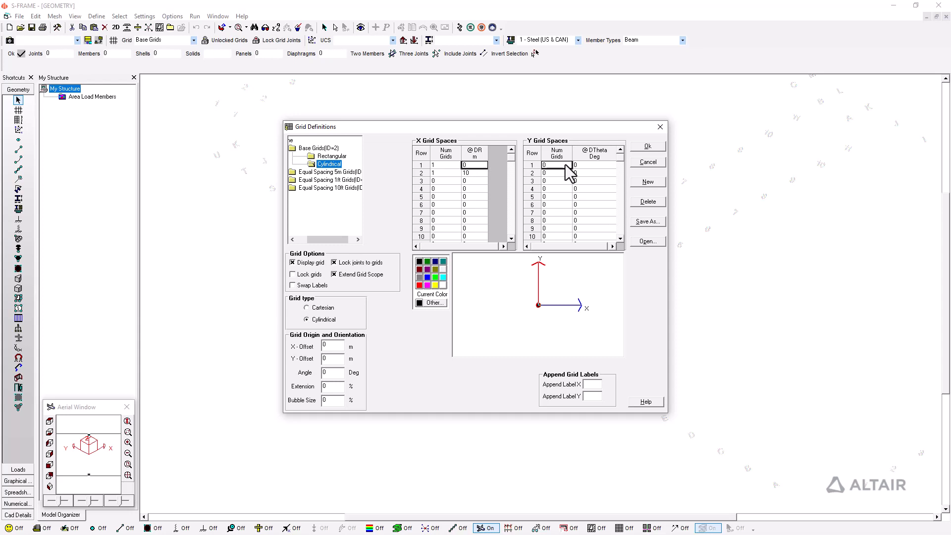
pyautogui.write('1')
pyautogui.click(561, 173)
pyautogui.write('4')
pyautogui.click(576, 174)
pyautogui.write('45')
pyautogui.press('Return')
pyautogui.click(602, 182)
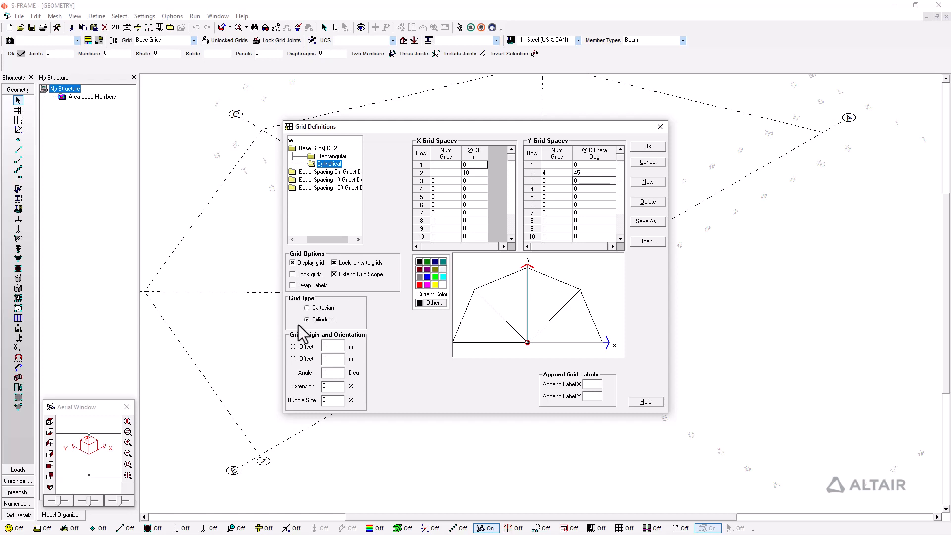
# - Rotate the Cylindrical grid by -90 degrees, offset its origin 10 m in X, and accept the grid definitions
pyautogui.doubleClick(340, 373)
pyautogui.write('-90')
pyautogui.click(328, 357)
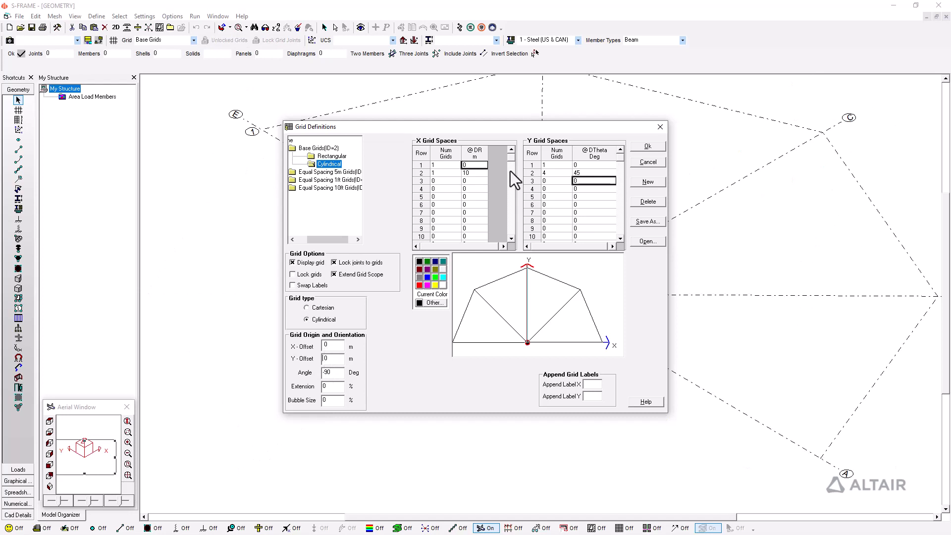
pyautogui.doubleClick(338, 346)
pyautogui.write('10')
pyautogui.doubleClick(336, 360)
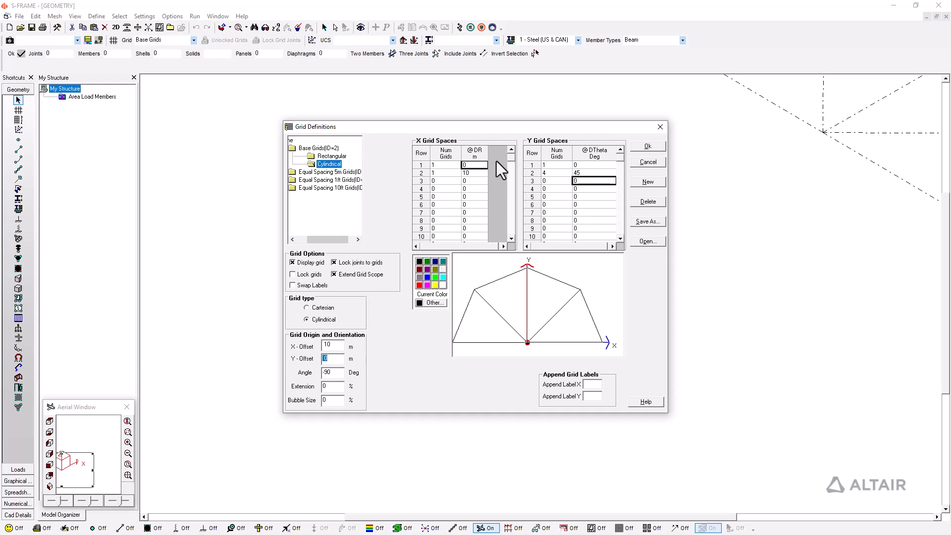
pyautogui.click(650, 148)
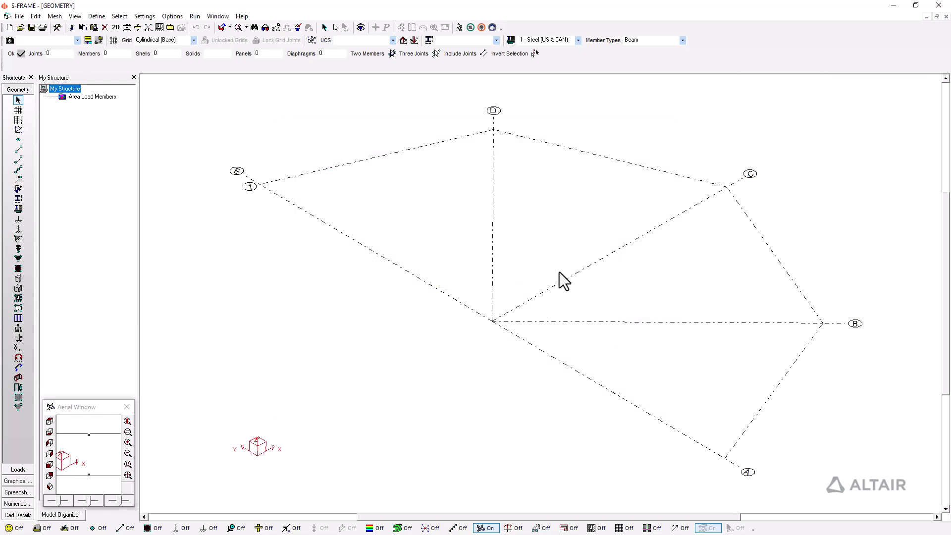
# - Switch the active grid to Rectangular (Base) and finally to Base Grids to display both grid sets together
pyautogui.scroll(-4, 560, 272)
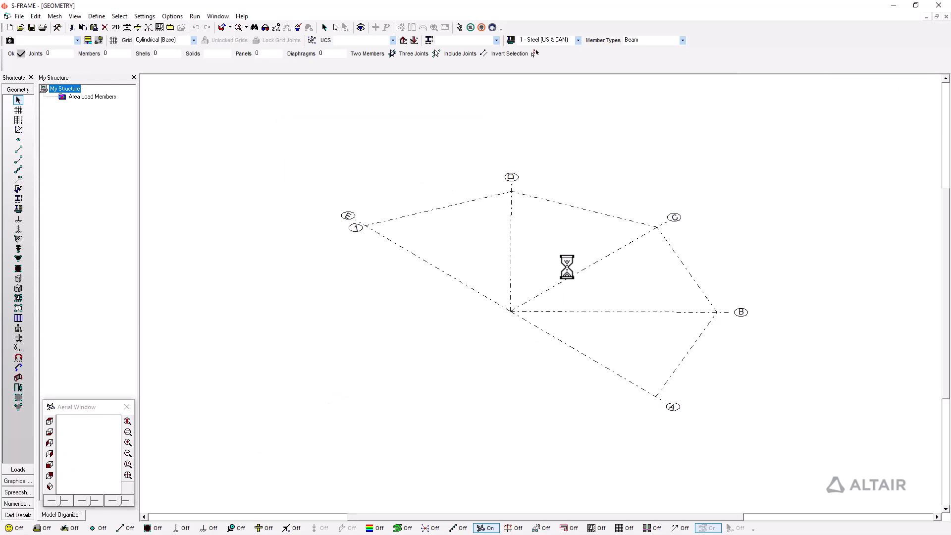
pyautogui.scroll(3, 568, 268)
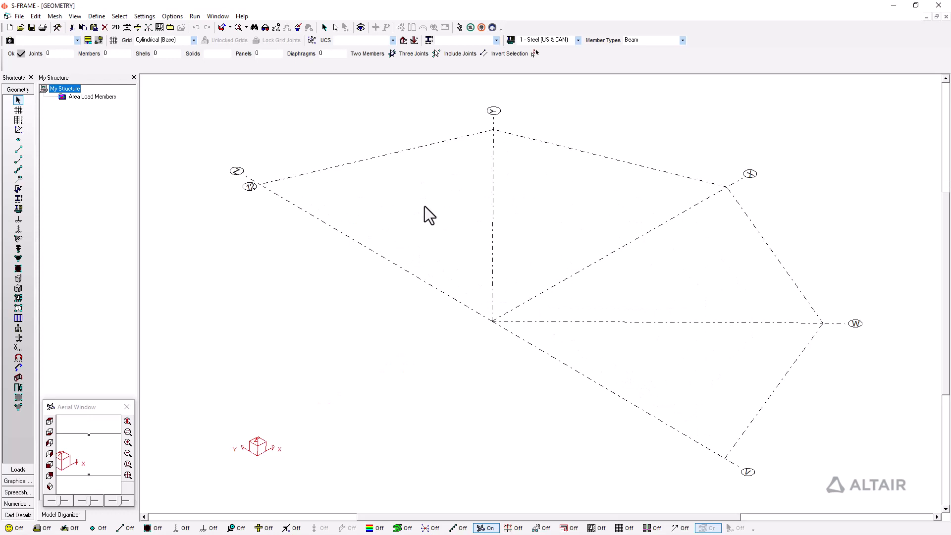
pyautogui.click(194, 41)
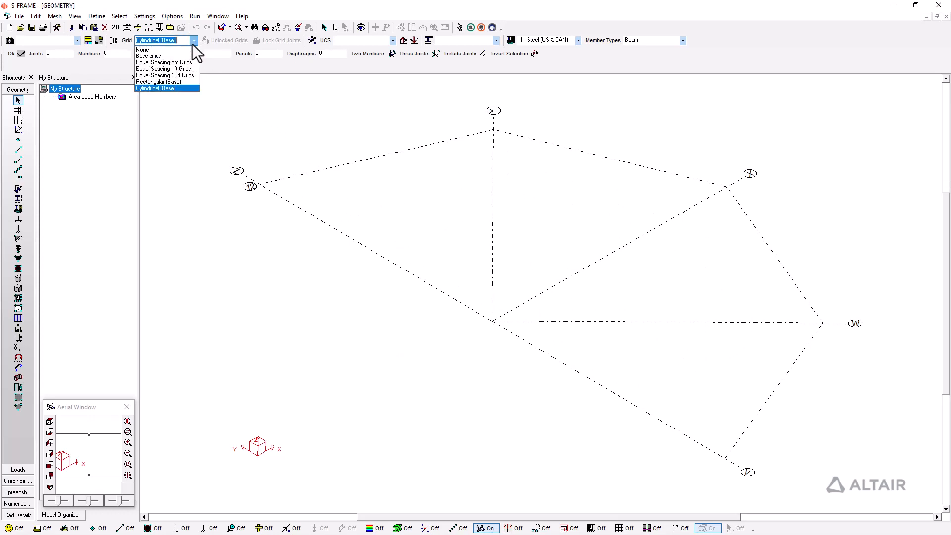
pyautogui.click(172, 82)
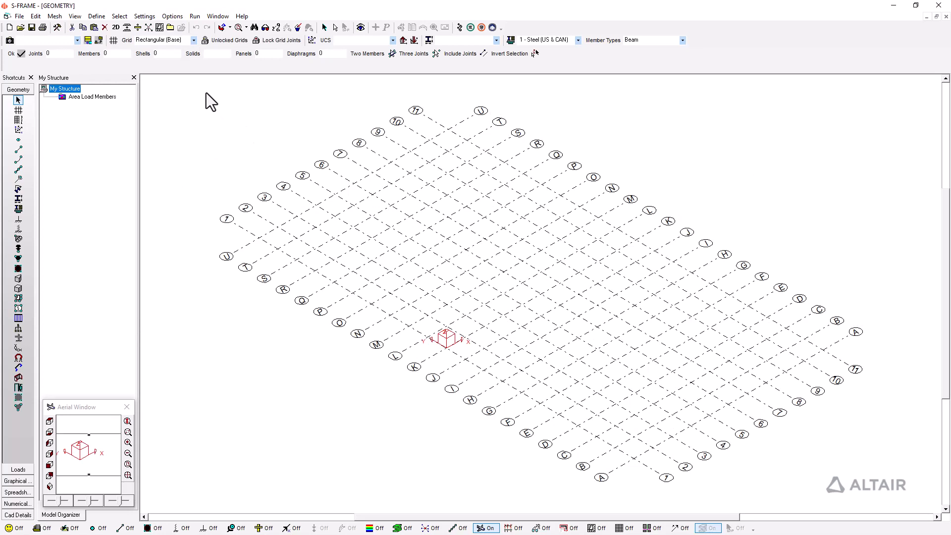
pyautogui.click(194, 40)
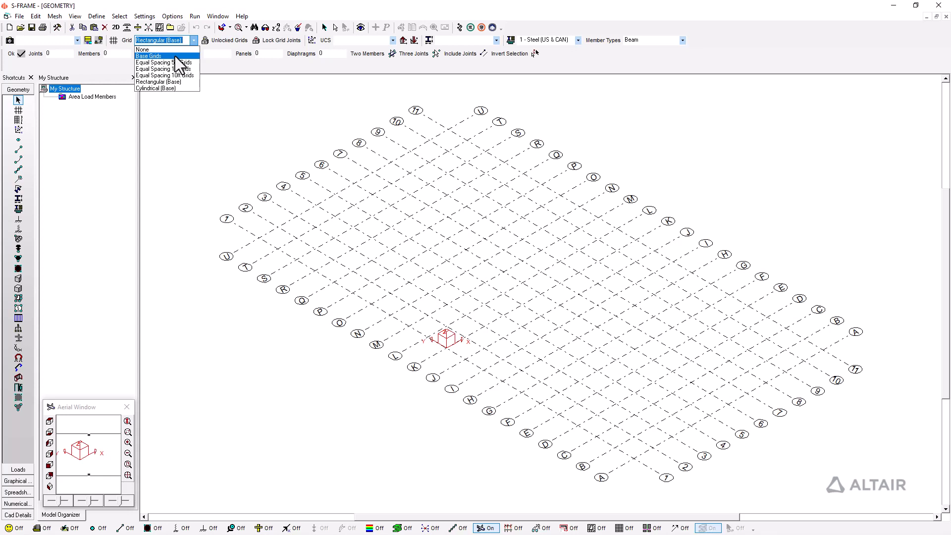
pyautogui.click(174, 56)
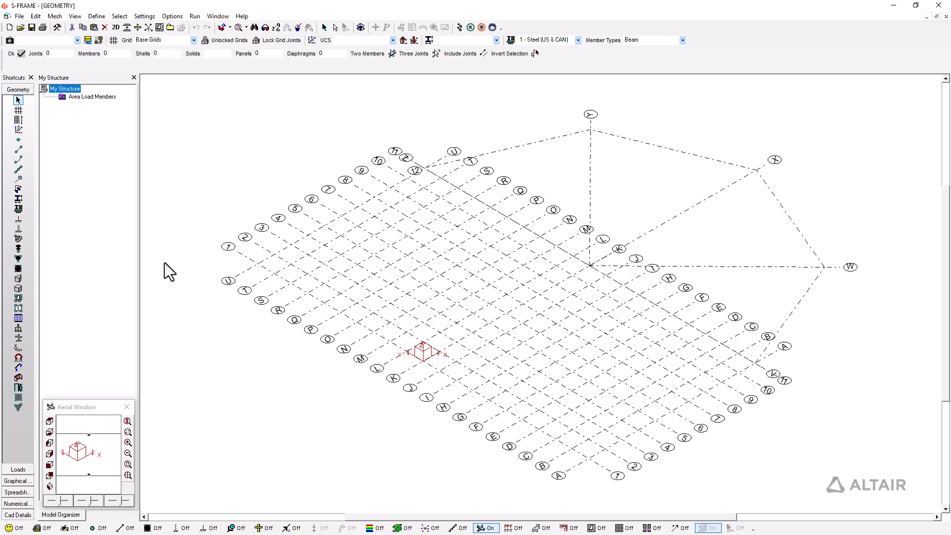
# - Add a new grid set named Grid Line under Base Grids in the grid definitions and select it
pyautogui.click(113, 41)
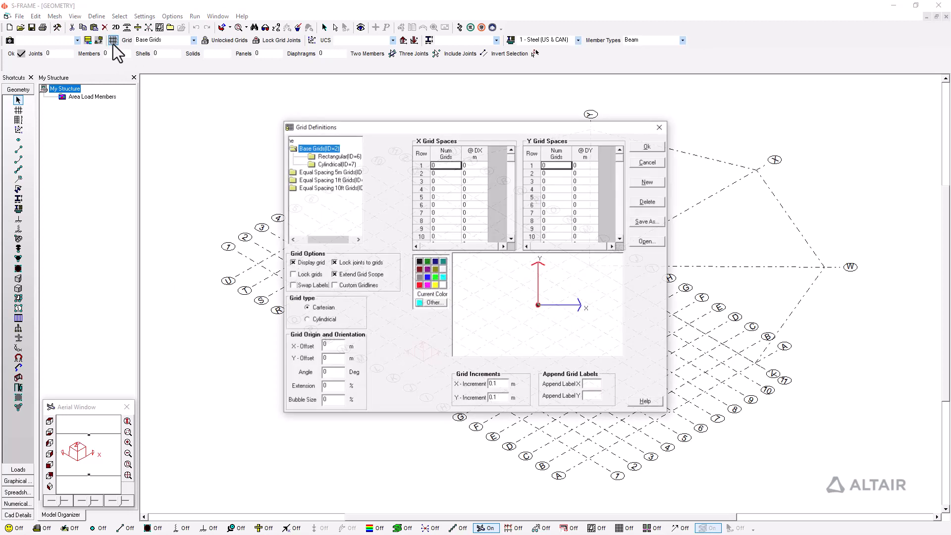
pyautogui.rightClick(313, 147)
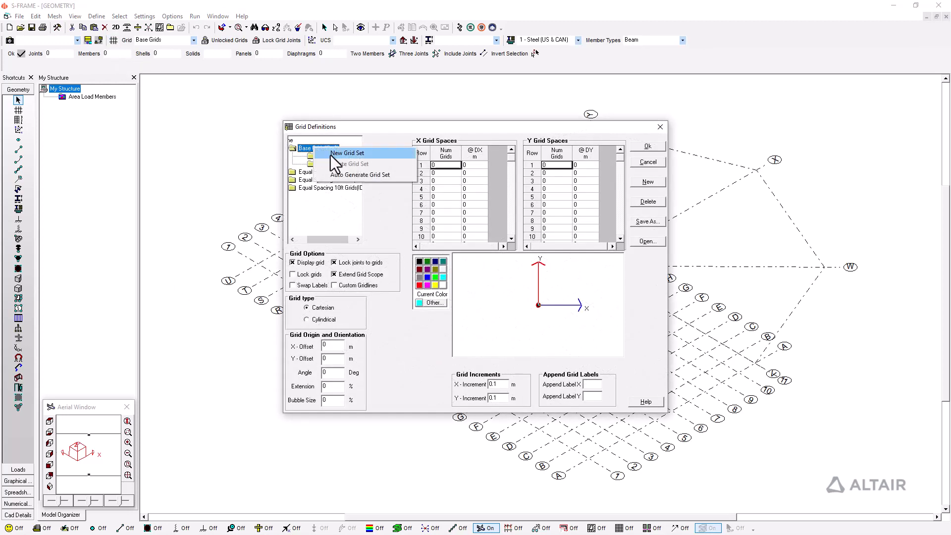
pyautogui.click(331, 156)
pyautogui.write('Grid')
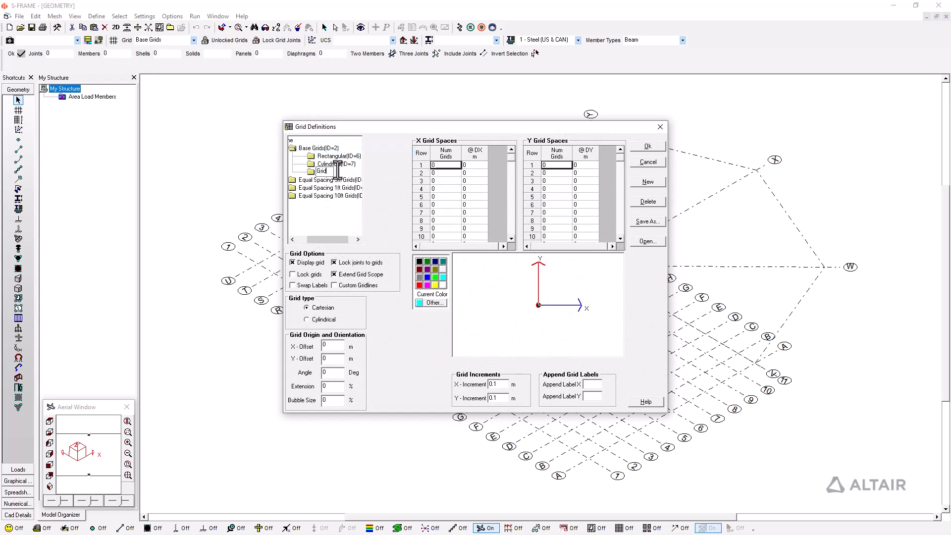
pyautogui.write(' Line')
pyautogui.click(311, 173)
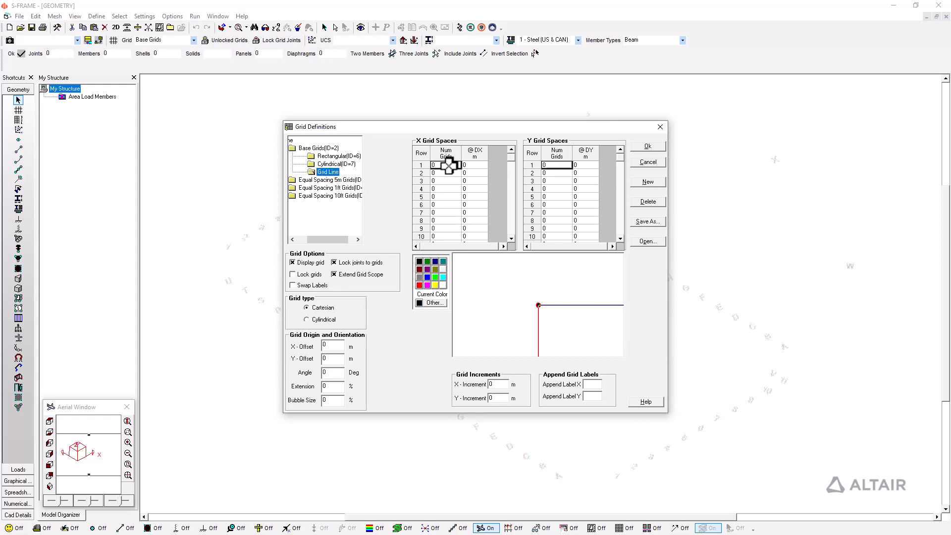
# - Define the Grid Line set's X spaces as 1 grid at 0 m and 1 grid at 10 m, with 1 Y grid at 0 m
pyautogui.write('1')
pyautogui.click(455, 174)
pyautogui.write('1')
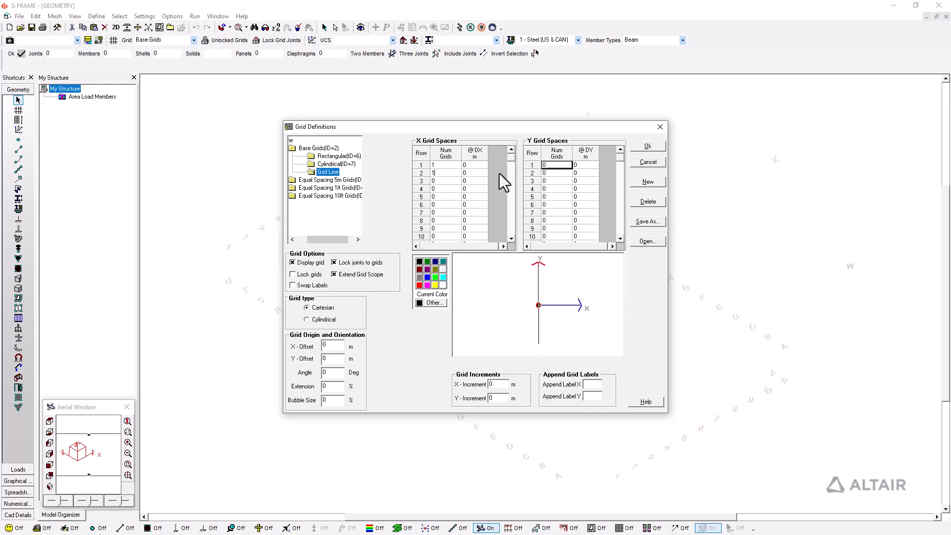
pyautogui.click(473, 173)
pyautogui.write('10')
pyautogui.click(560, 164)
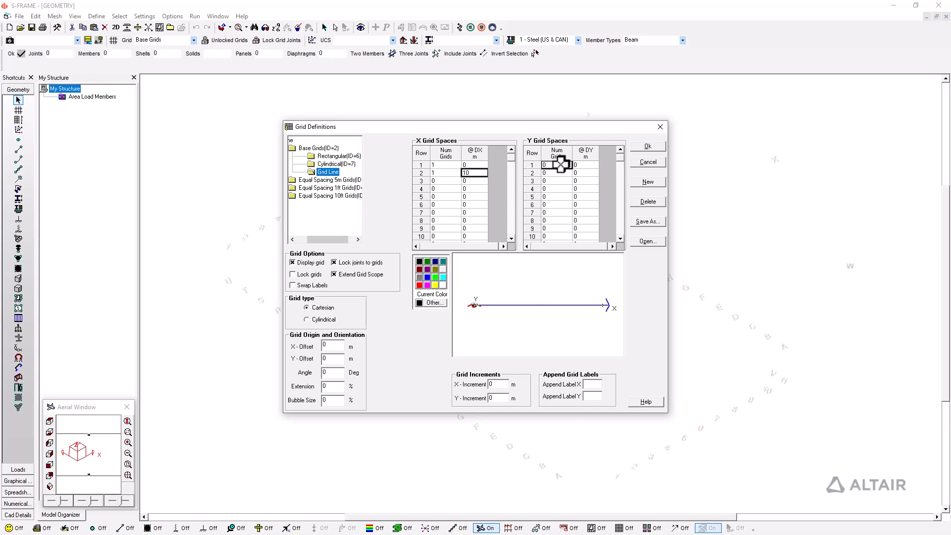
pyautogui.write('1')
pyautogui.click(570, 174)
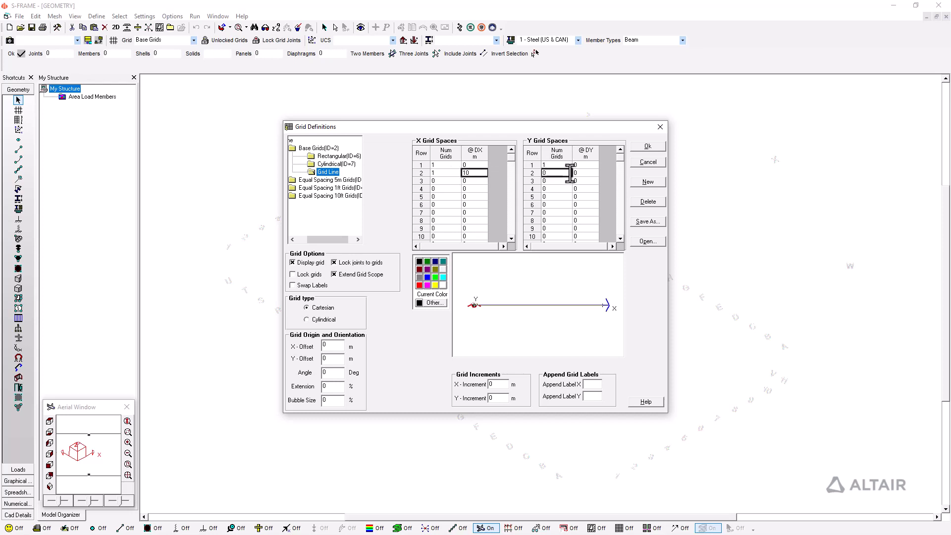
pyautogui.click(578, 165)
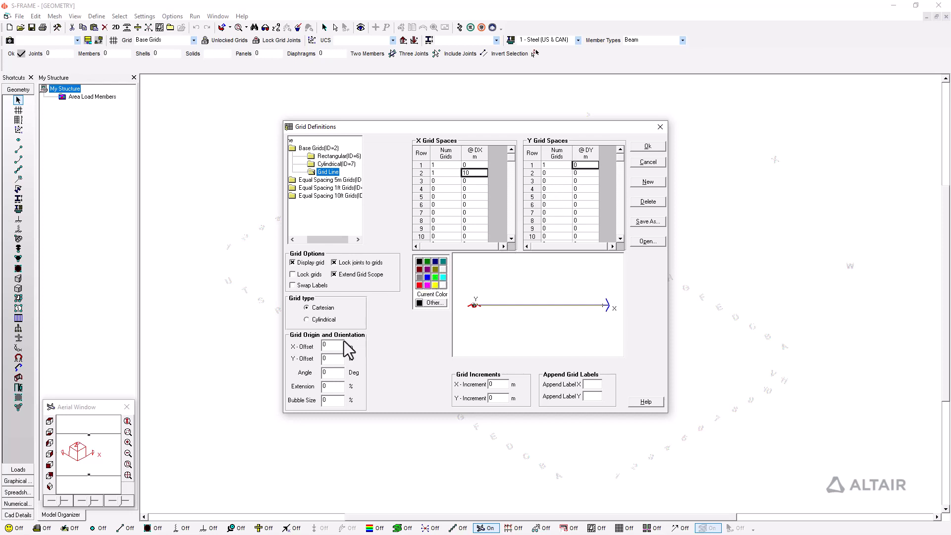
# - Set the Grid Line set's angle to 30 degrees and accept the grid definitions
pyautogui.doubleClick(342, 376)
pyautogui.write('30')
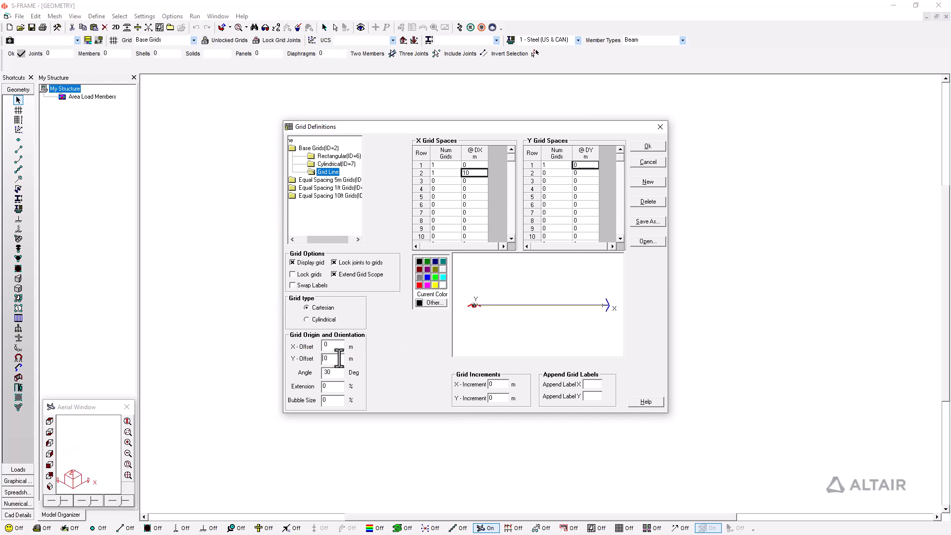
pyautogui.click(657, 149)
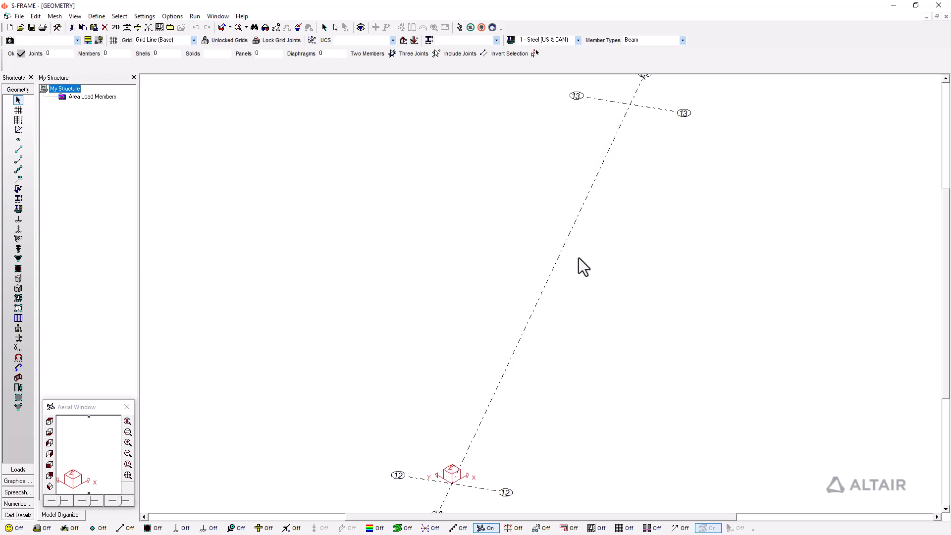
# - Switch the active grid to Base Grids to display all three grid sets together
pyautogui.scroll(-1, 578, 258)
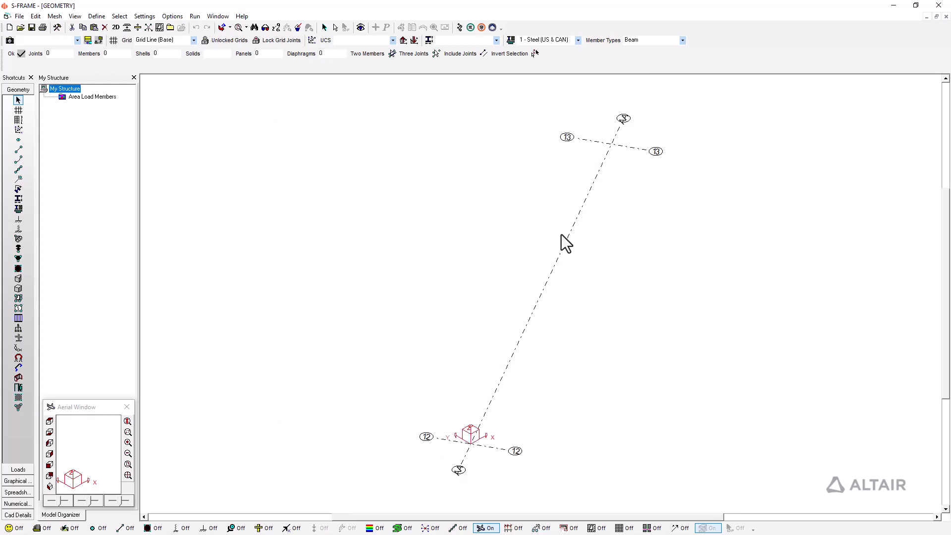
pyautogui.click(195, 41)
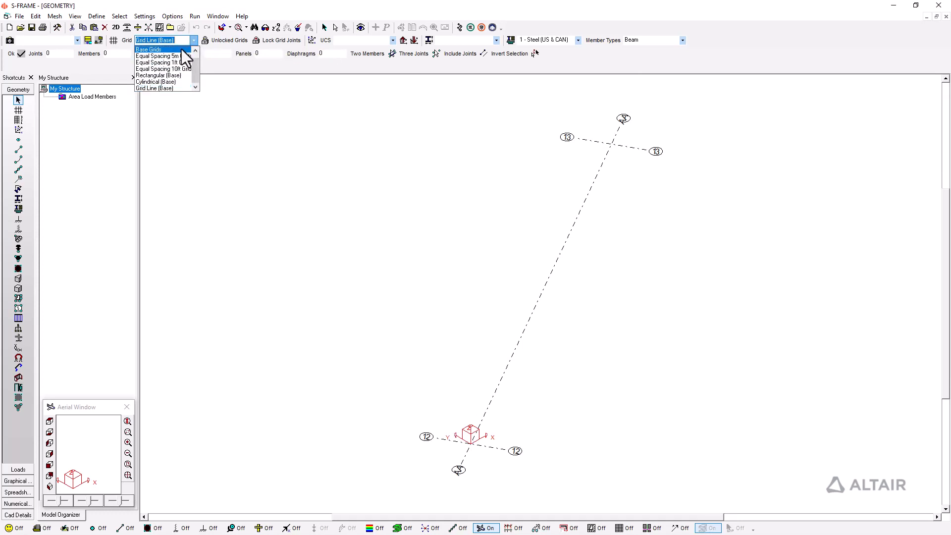
pyautogui.click(181, 49)
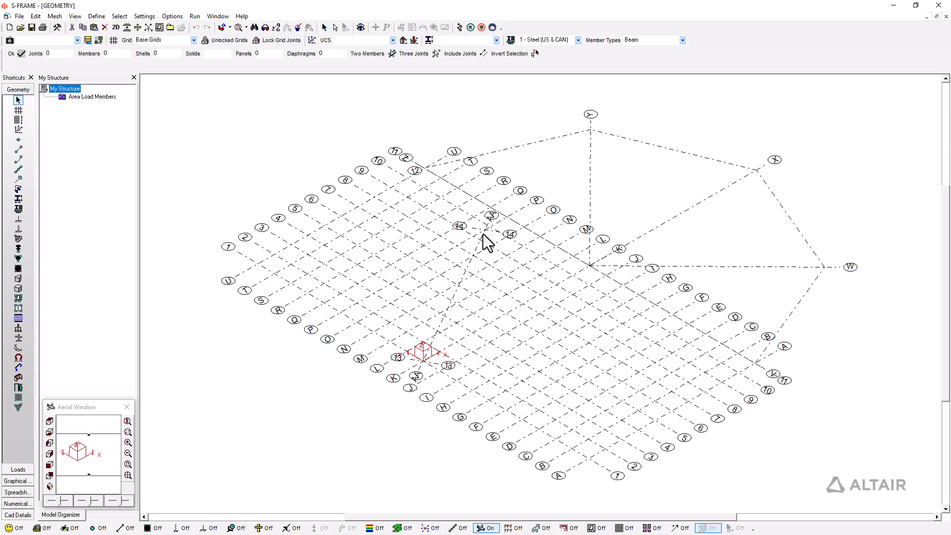
# - Draw a member between two joints, from grid intersection I-9 to grid intersection C-5 of the rectangular grid
pyautogui.click(20, 149)
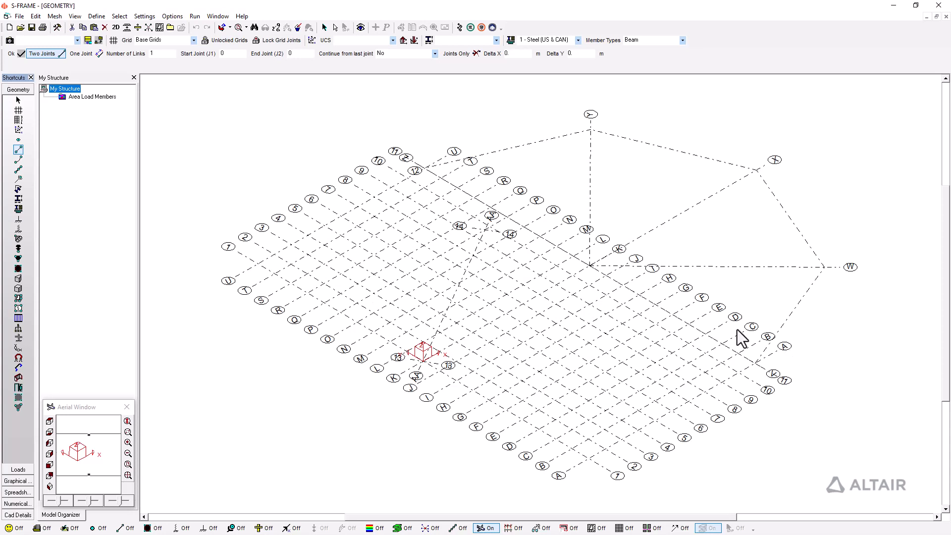
pyautogui.click(590, 304)
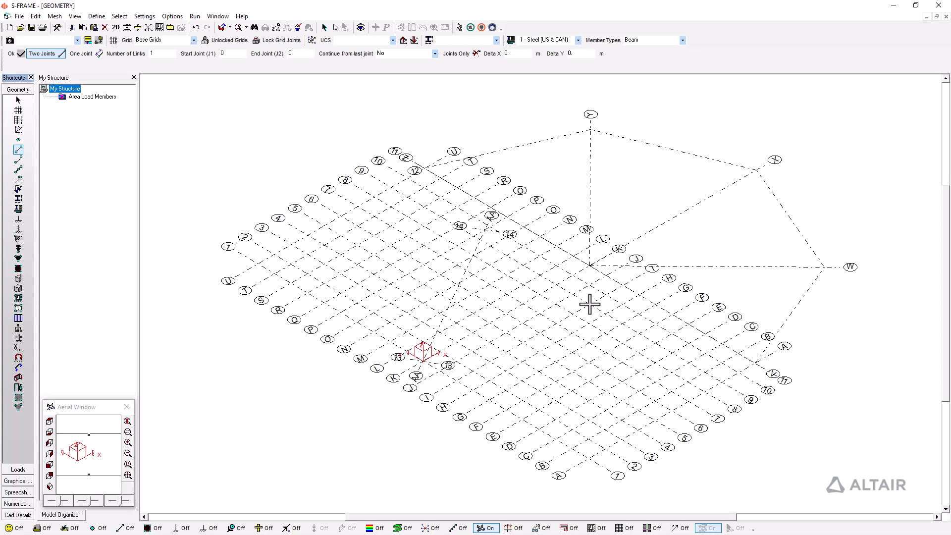
pyautogui.click(622, 401)
# - Select the Rectangular set in the grid definitions and accept, making it the active grid
pyautogui.click(113, 40)
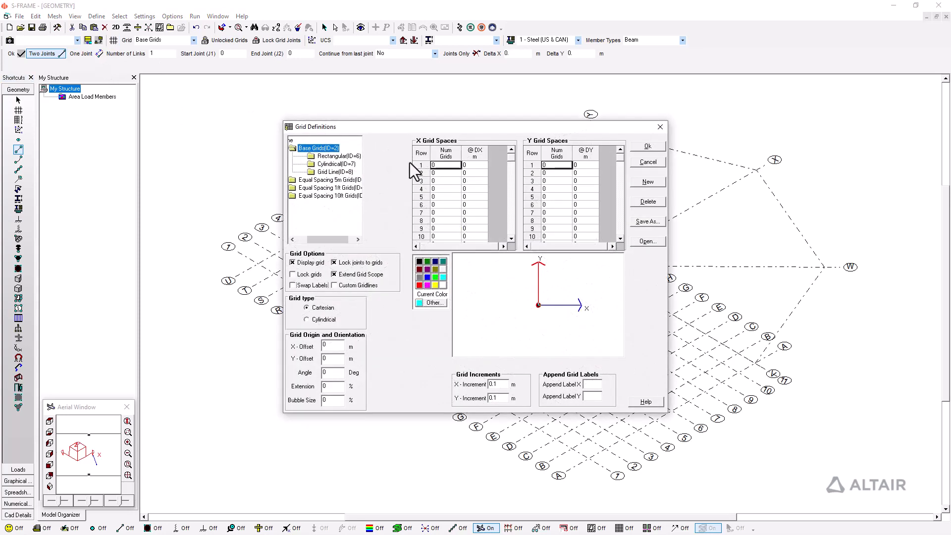
pyautogui.click(356, 158)
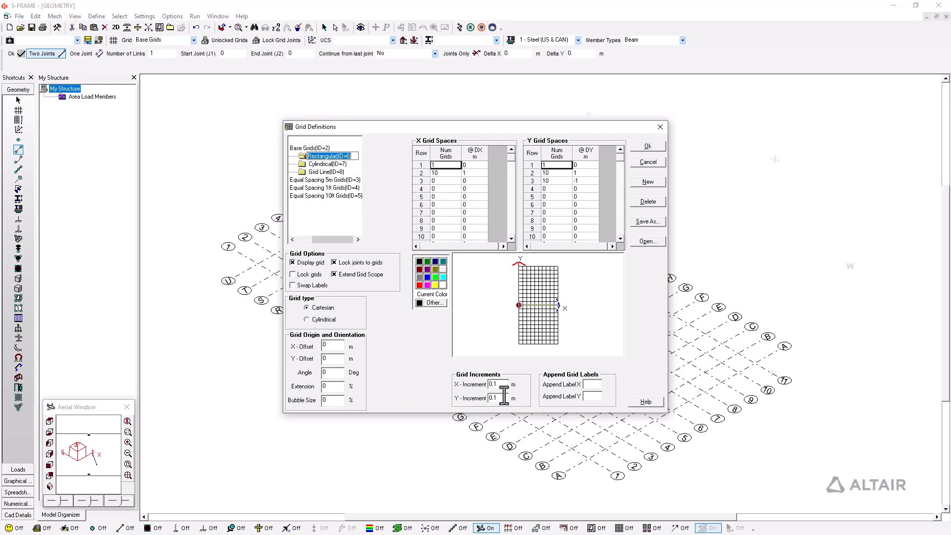
pyautogui.click(645, 147)
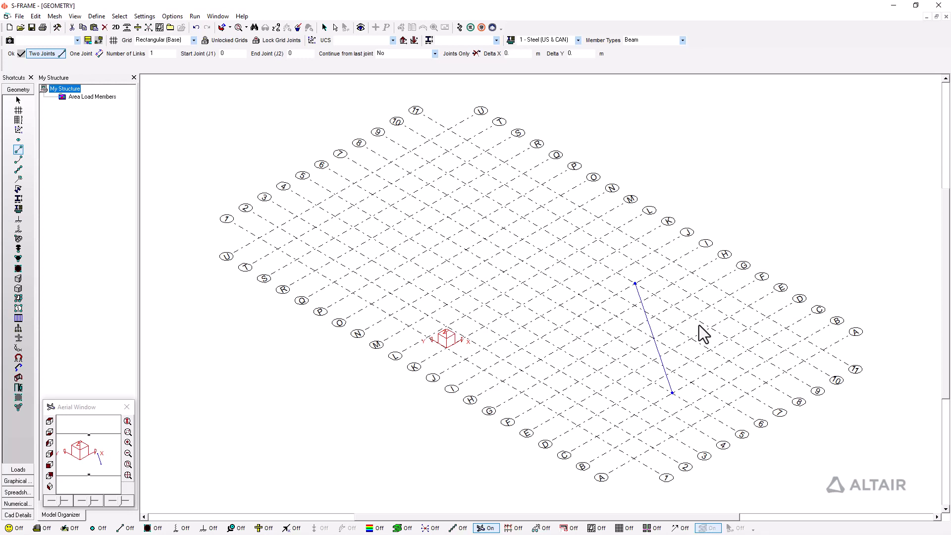
# - Lock the grids and unlock them again
pyautogui.click(210, 41)
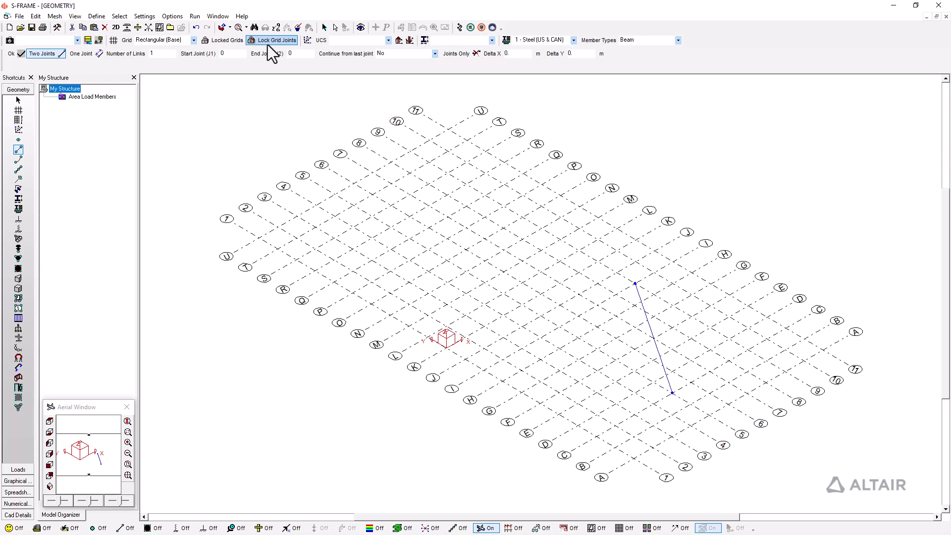
pyautogui.click(222, 42)
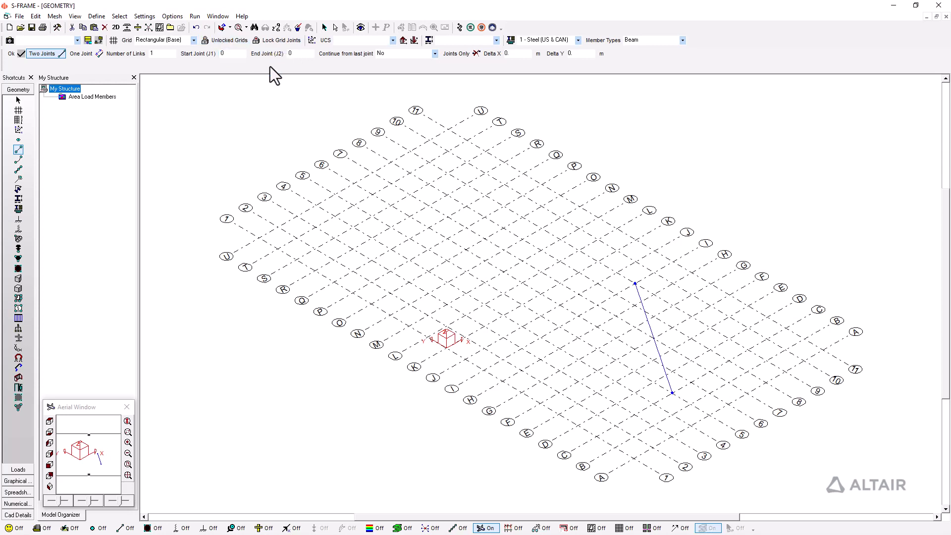
# - Try moving grid line O to about Y = 4.4 m, then undo the move
pyautogui.click(396, 290)
pyautogui.moveTo(397, 290); pyautogui.dragTo(393, 288)
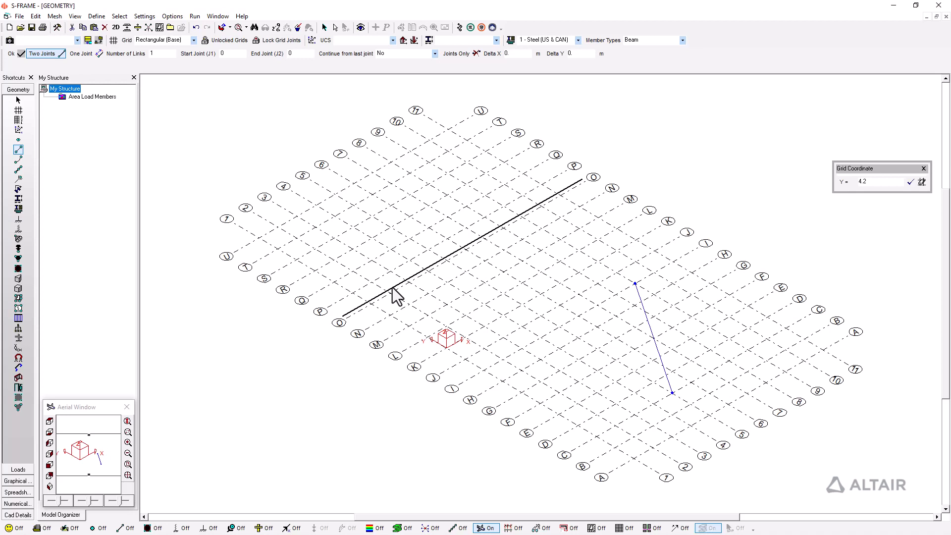
pyautogui.moveTo(392, 287); pyautogui.dragTo(389, 285)
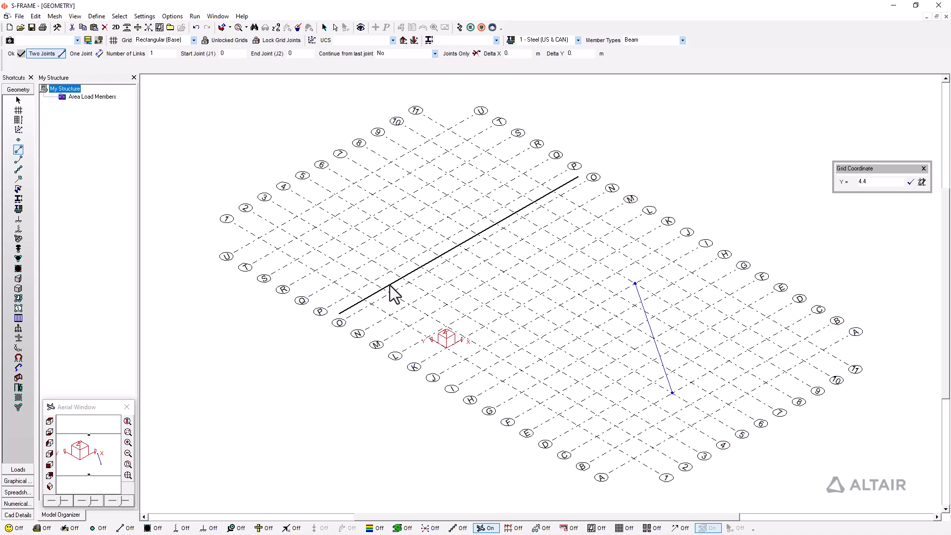
pyautogui.moveTo(390, 286); pyautogui.dragTo(390, 286)
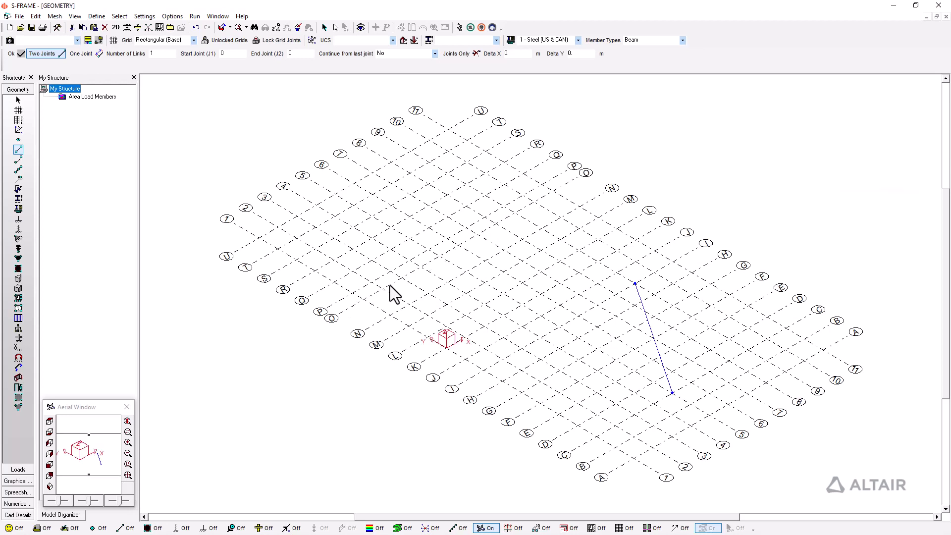
pyautogui.click(198, 27)
# - Move grid line O to Y = 4.4 m, leaving its neighbouring grid lines in place
pyautogui.click(401, 296)
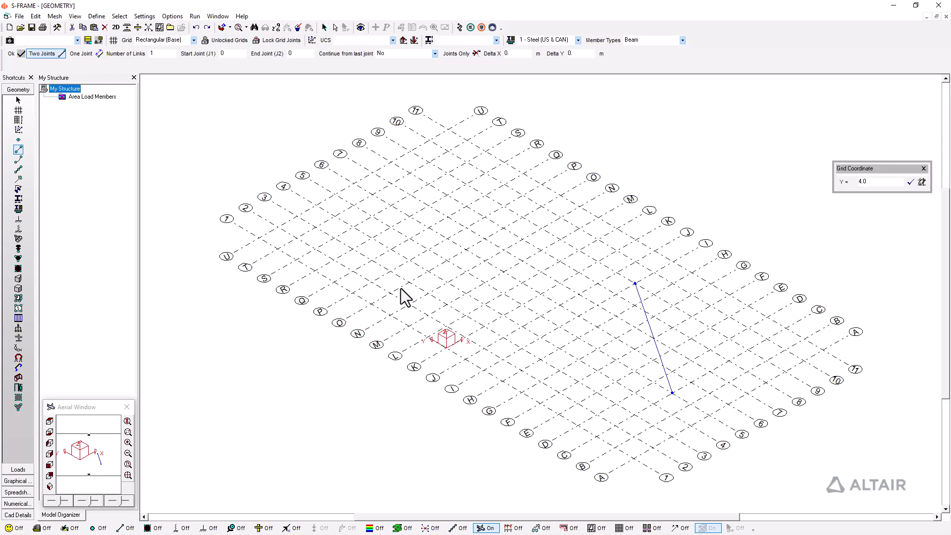
pyautogui.moveTo(401, 296); pyautogui.dragTo(396, 295)
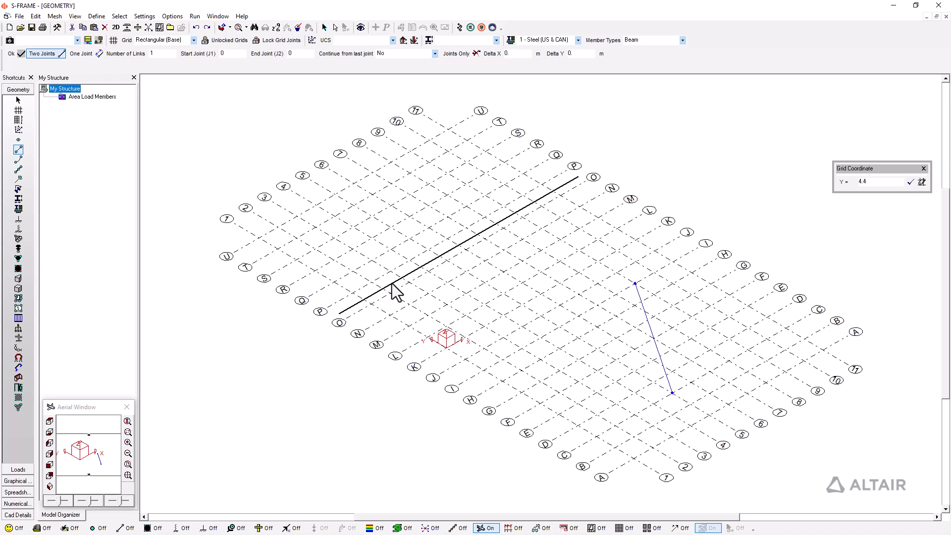
pyautogui.click(392, 283)
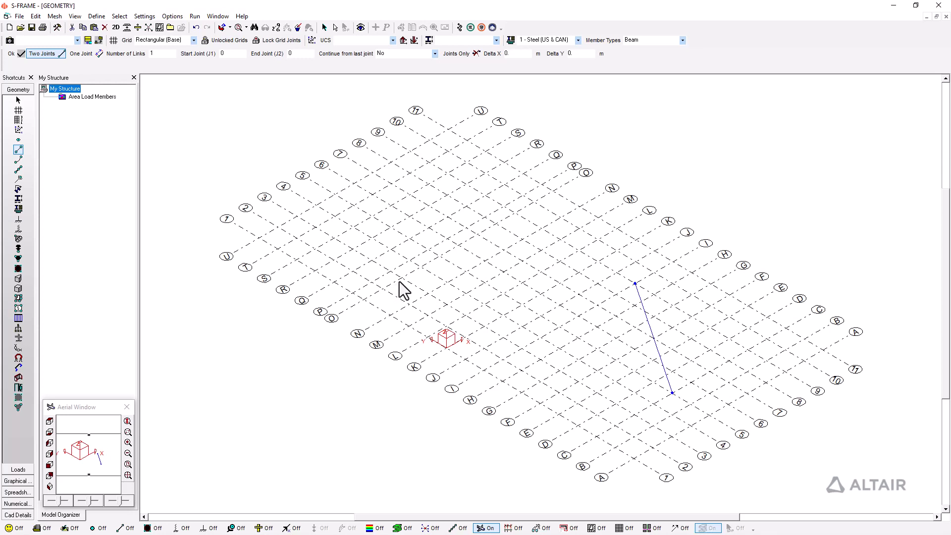
# - Move grid line O to Y = 5.5 m, shifting grid lines P to U along with it
pyautogui.click(400, 280)
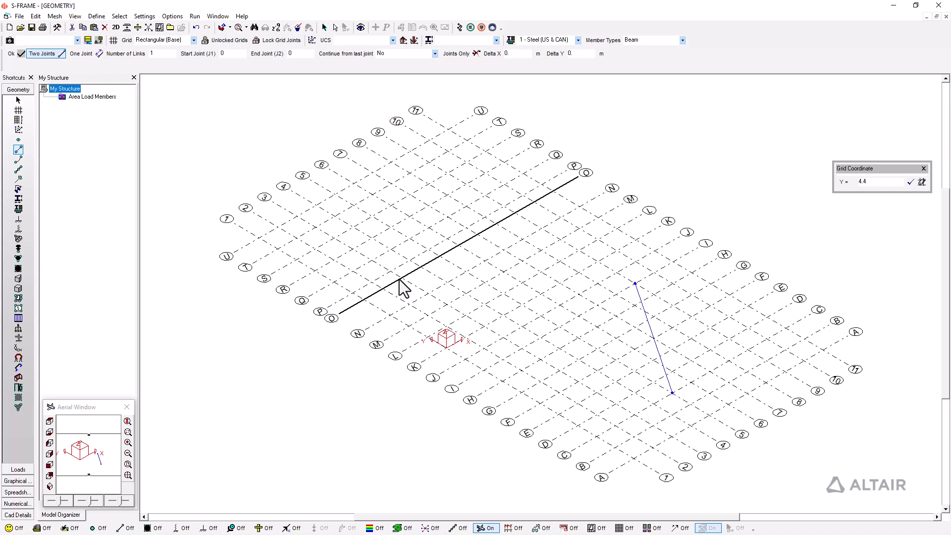
pyautogui.moveTo(400, 280); pyautogui.dragTo(384, 279)
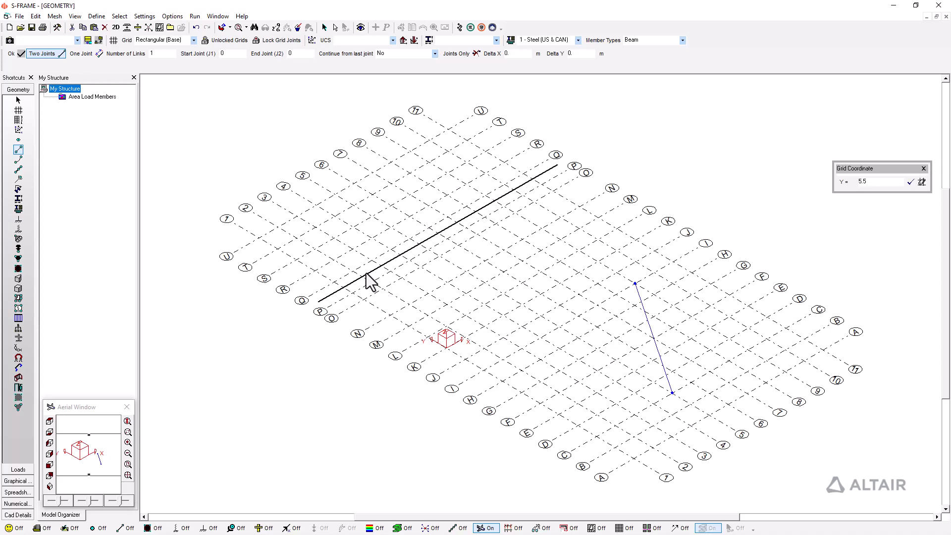
pyautogui.click(366, 273)
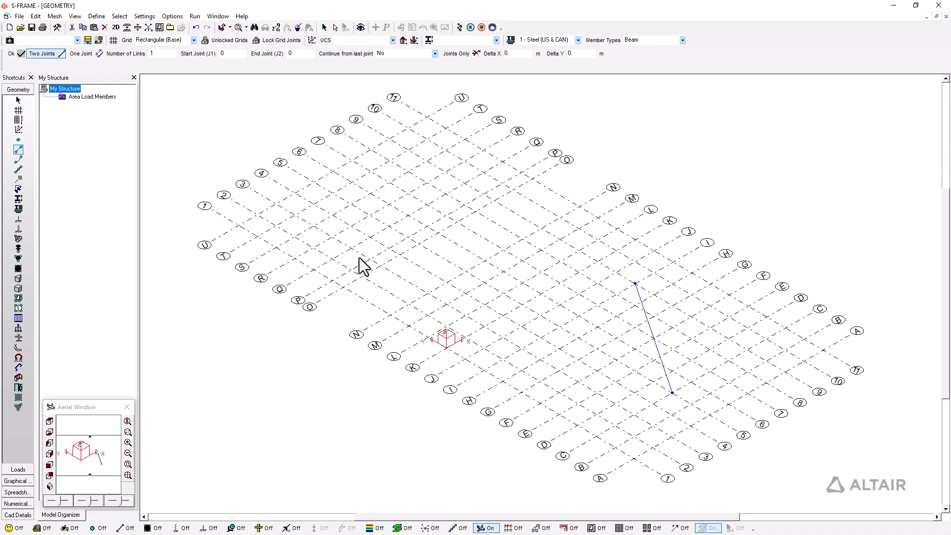
# - Turn on the grid spacing dimensions and switch the active grid to Base Grids
pyautogui.click(511, 527)
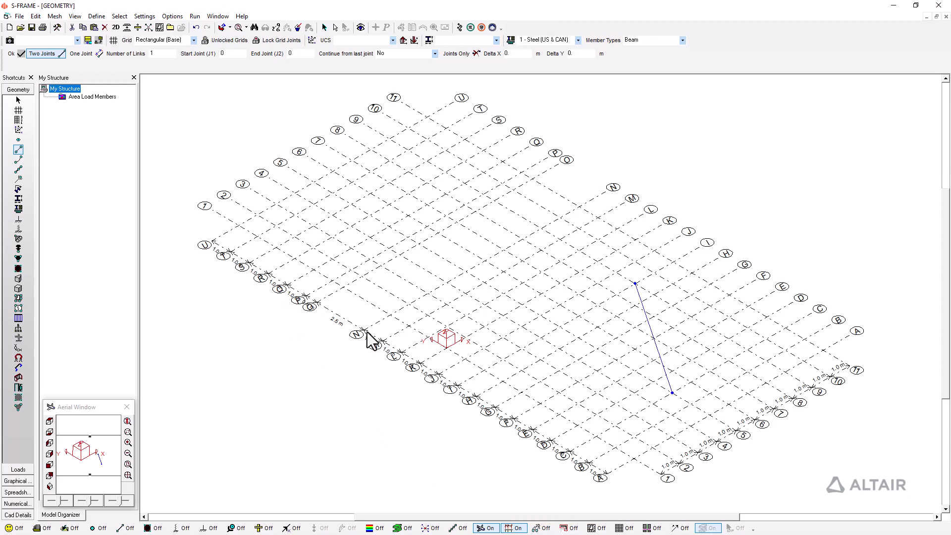
pyautogui.click(193, 40)
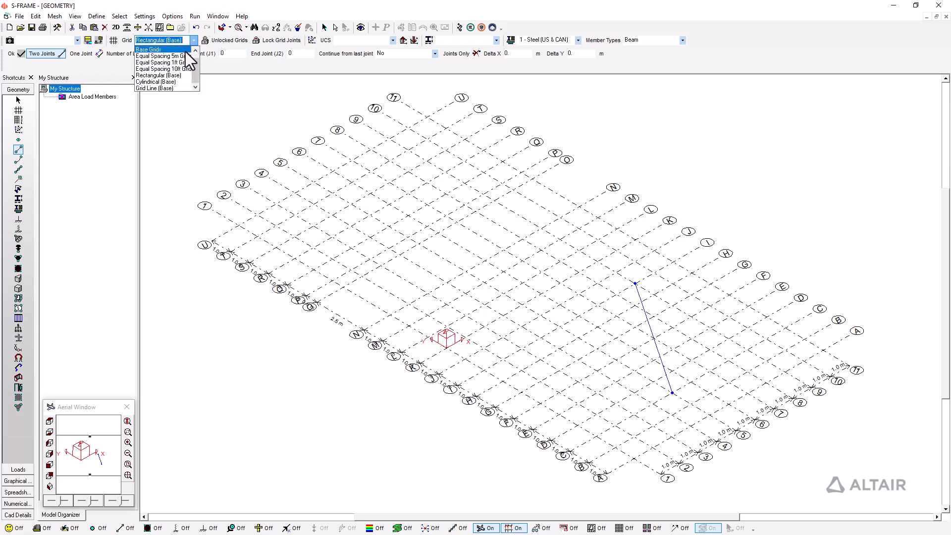
pyautogui.click(185, 50)
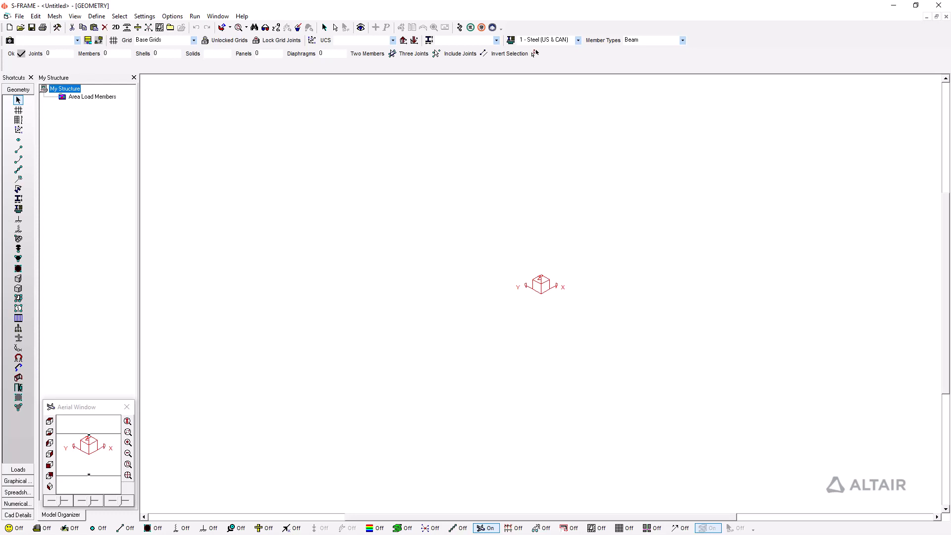
# - Create a new grid set named Core under Base Grids in the grid definitions
pyautogui.click(113, 40)
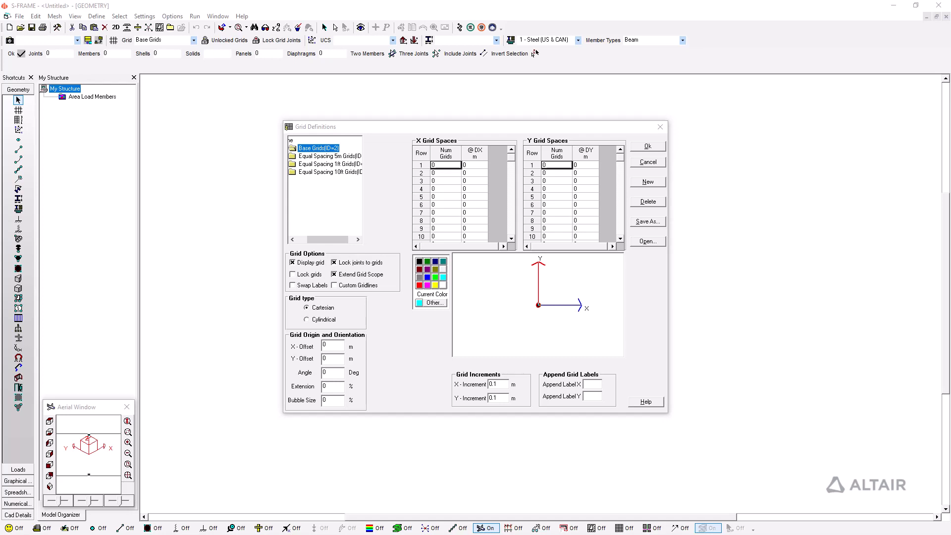
pyautogui.rightClick(326, 150)
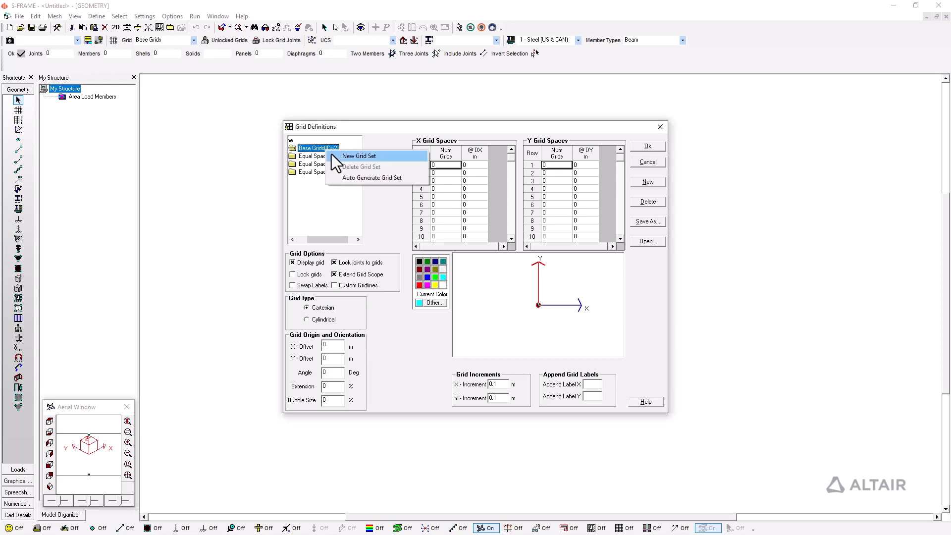
pyautogui.click(358, 156)
pyautogui.write('Core')
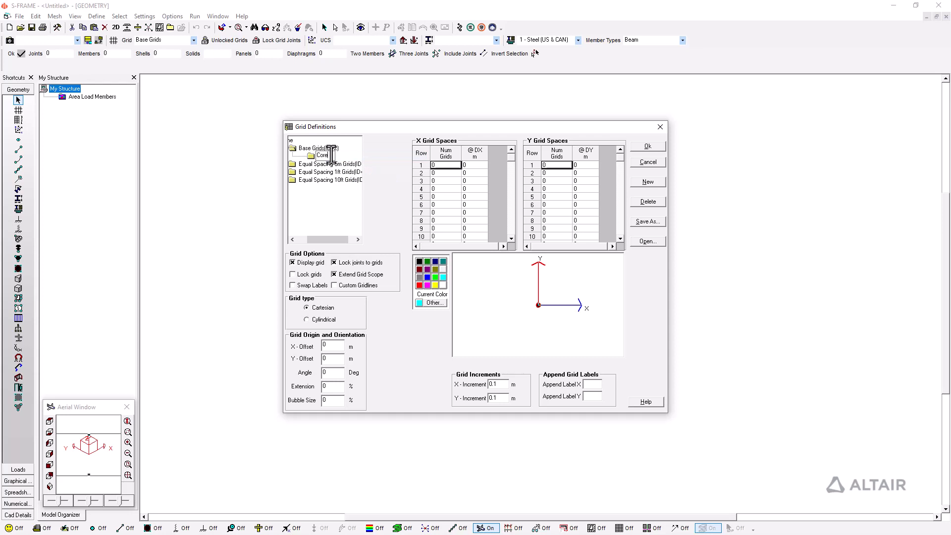
pyautogui.press('Return')
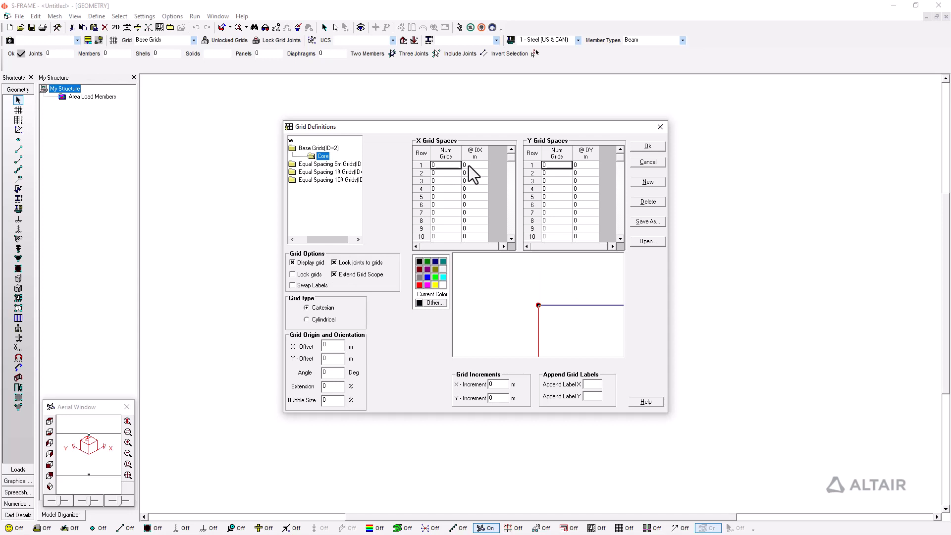
# - Define the Core set's X grid spaces as single grids at 0, 3.5, 3 and 3.5 m
pyautogui.write('1')
pyautogui.press('Tab')
pyautogui.write('1')
pyautogui.click(474, 173)
pyautogui.write('3.5')
pyautogui.click(448, 181)
pyautogui.write('1')
pyautogui.click(466, 181)
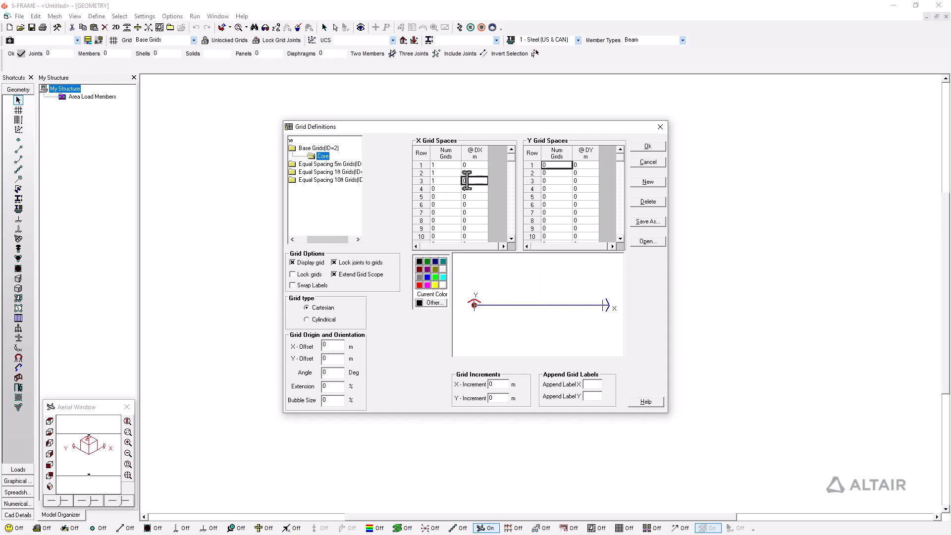
pyautogui.write('3')
pyautogui.click(456, 188)
pyautogui.write('1')
pyautogui.click(466, 189)
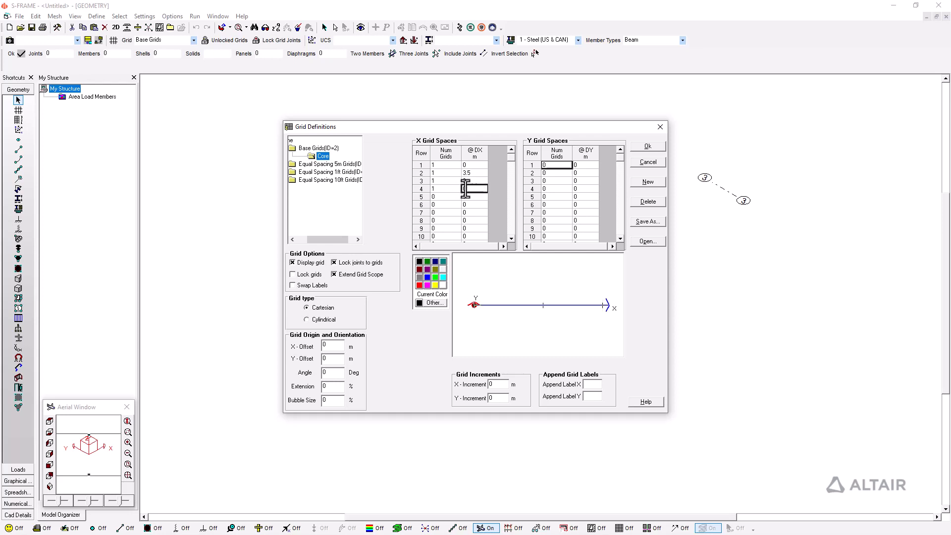
pyautogui.write('3.5')
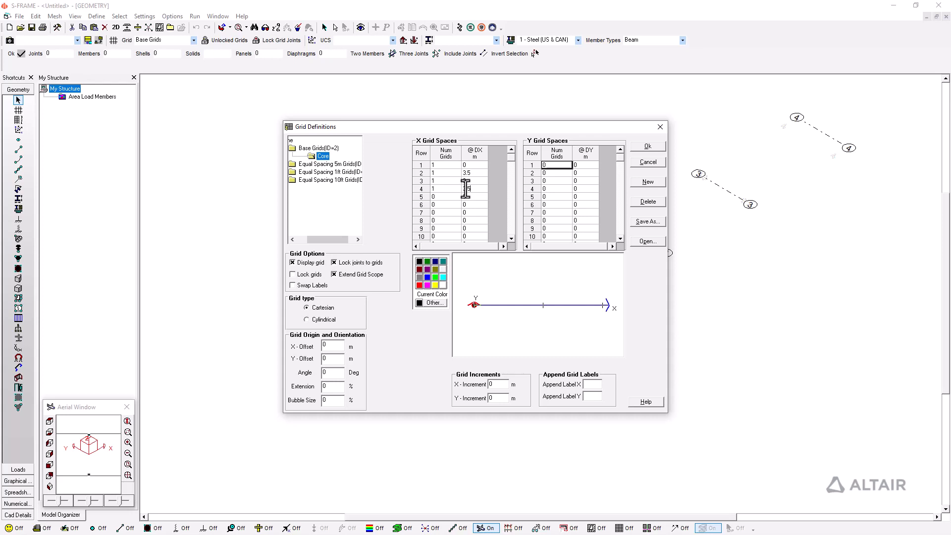
# - Define the Core set's Y grid spaces as one grid at 0 and one at 8 m
pyautogui.click(566, 166)
pyautogui.write('1')
pyautogui.click(563, 174)
pyautogui.write('1')
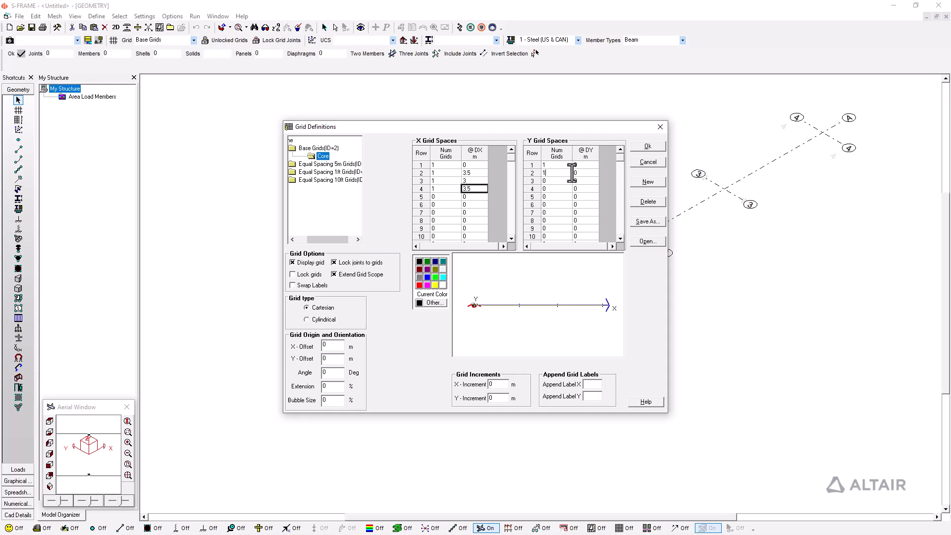
pyautogui.click(576, 173)
pyautogui.press('Return')
# - Set the Core set's X and Y increments to 0.1 m and its grid colour to red
pyautogui.click(505, 386)
pyautogui.write('0.1')
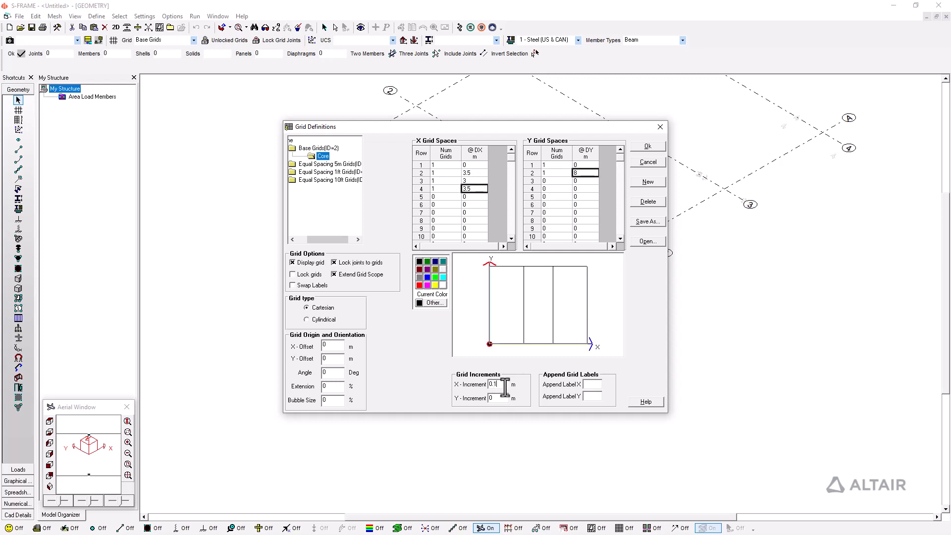
pyautogui.click(502, 397)
pyautogui.write('0.1')
pyautogui.click(418, 286)
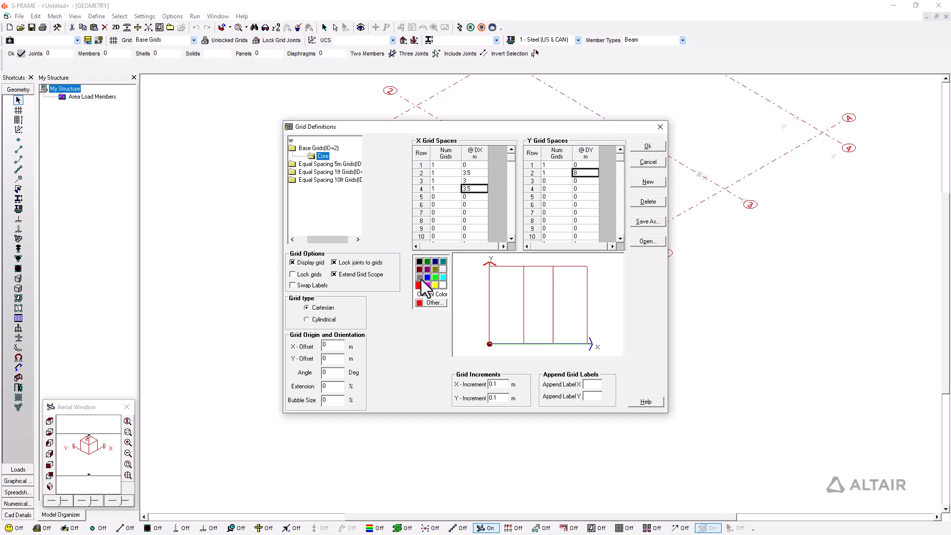
pyautogui.click(453, 198)
pyautogui.click(477, 206)
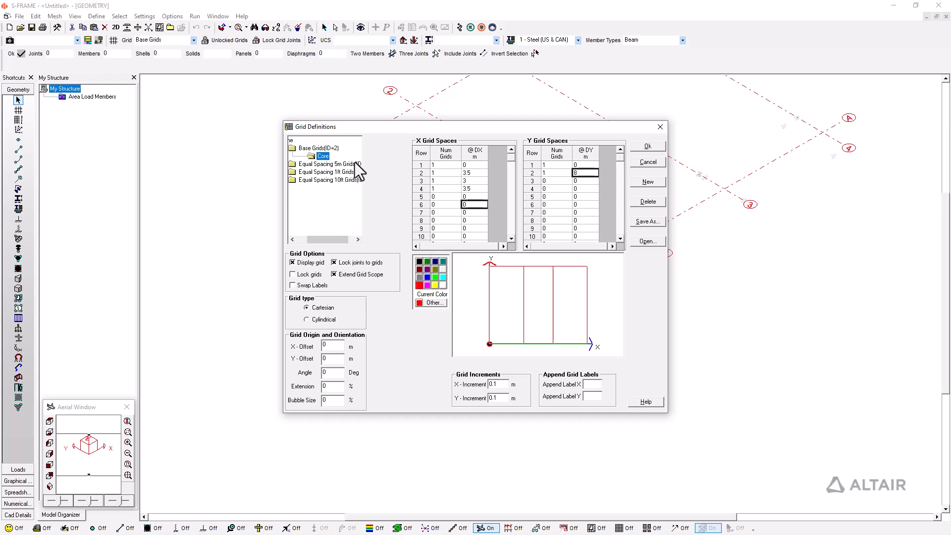
# - Create a second grid set under Base Grids and name it Tower
pyautogui.click(323, 149)
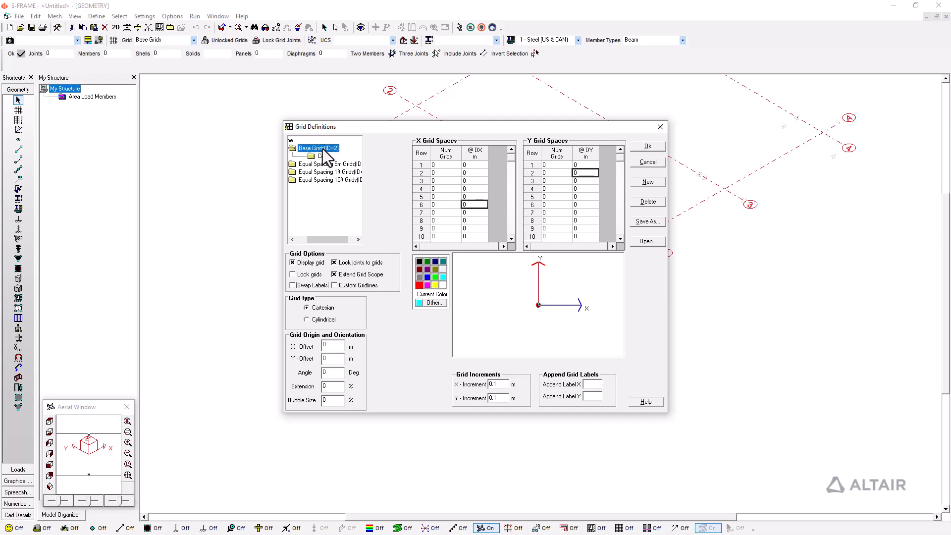
pyautogui.rightClick(324, 149)
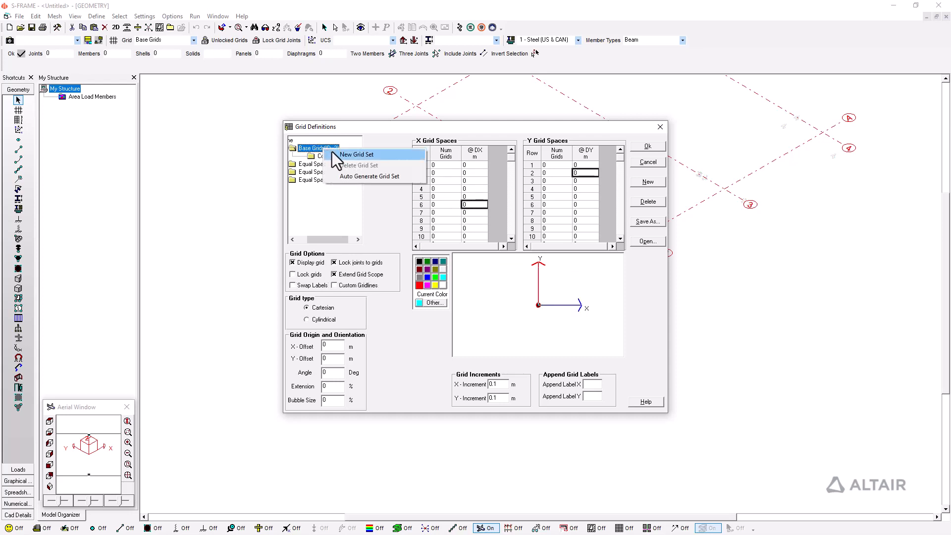
pyautogui.click(333, 154)
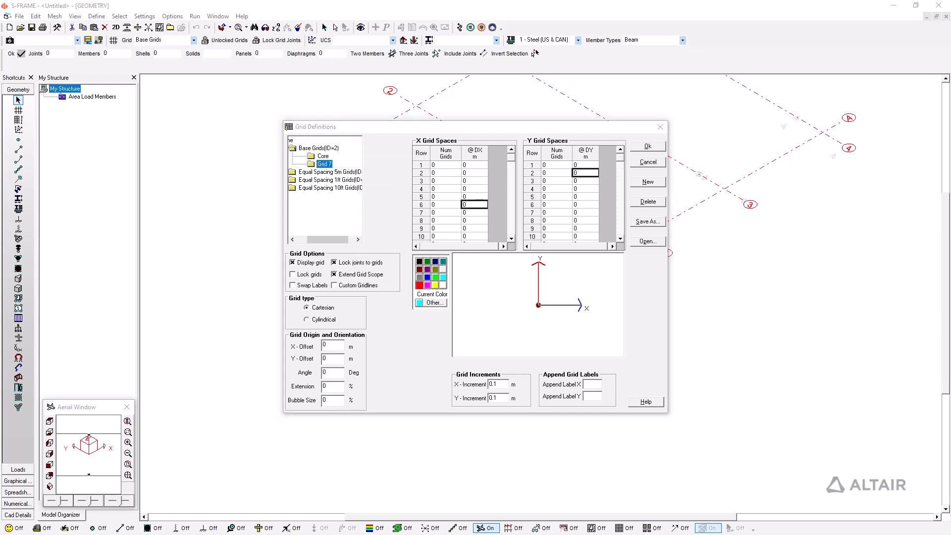
pyautogui.click(320, 165)
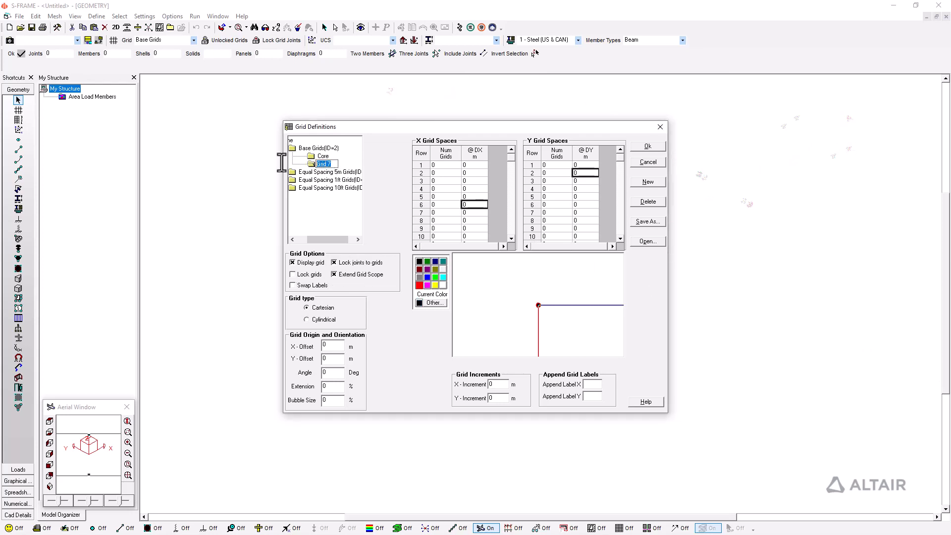
pyautogui.write('Tower')
pyautogui.press('Return')
# - Define the Tower set's X grid spaces as one grid at 0 and eight at 5 m
pyautogui.click(454, 165)
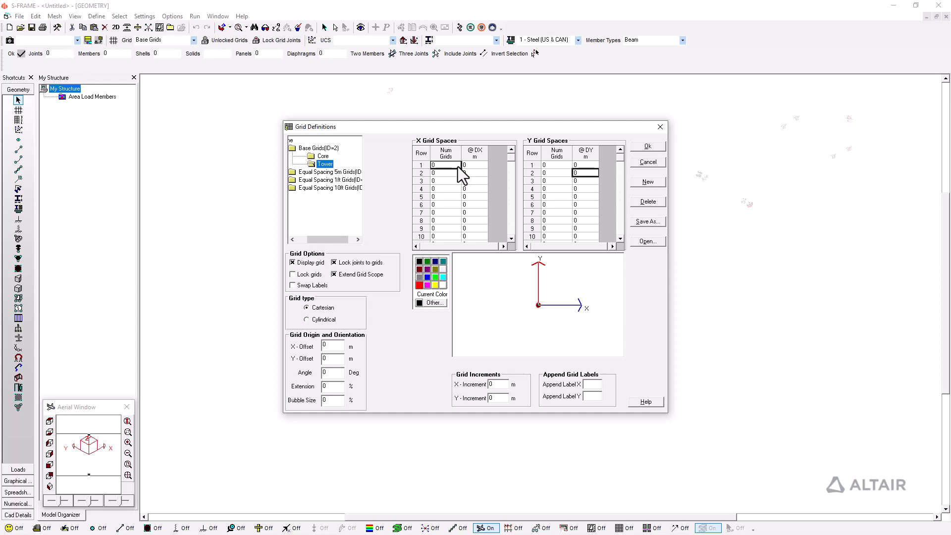
pyautogui.write('1')
pyautogui.click(469, 166)
pyautogui.click(448, 173)
pyautogui.write('8')
pyautogui.click(474, 173)
pyautogui.write('5')
# - Define the Tower set's Y grid spaces as one grid at 0 and six at 5 m
pyautogui.click(564, 167)
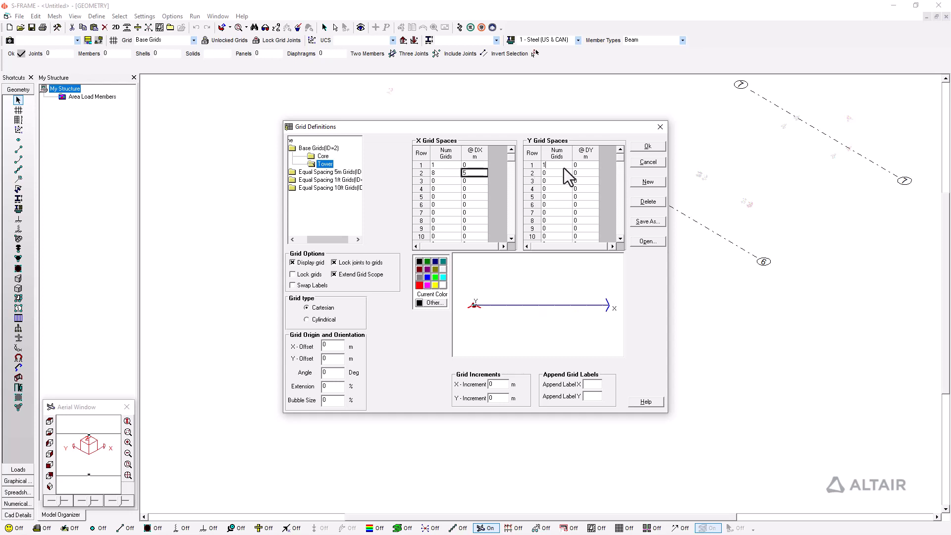
pyautogui.write('1')
pyautogui.click(565, 174)
pyautogui.write('6')
pyautogui.click(577, 175)
pyautogui.write('5')
# - Set the Tower set's X and Y increments to 0.1 m and its grid colour to blue
pyautogui.click(493, 386)
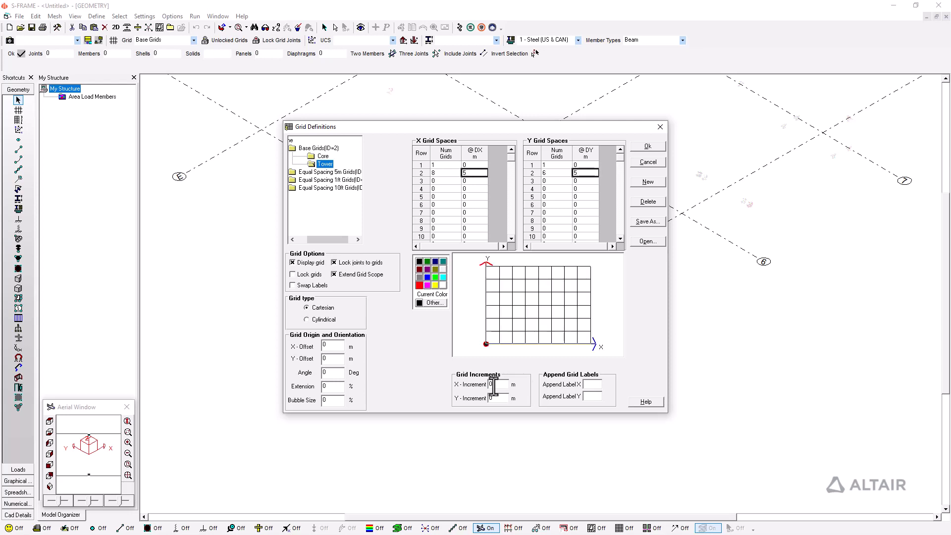
pyautogui.click(501, 398)
pyautogui.write('.1')
pyautogui.click(427, 277)
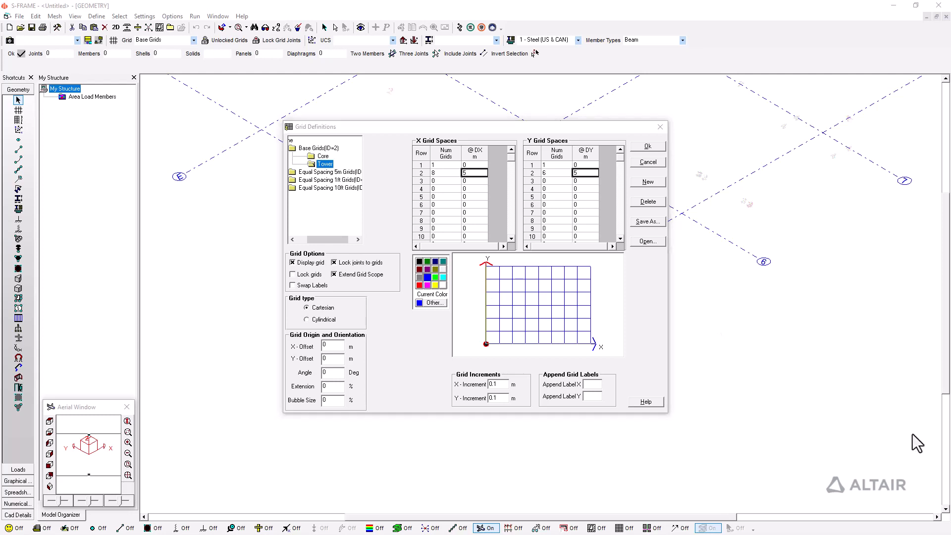
# - Create a third grid set under Base Grids and name it Podium
pyautogui.click(313, 163)
pyautogui.click(322, 148)
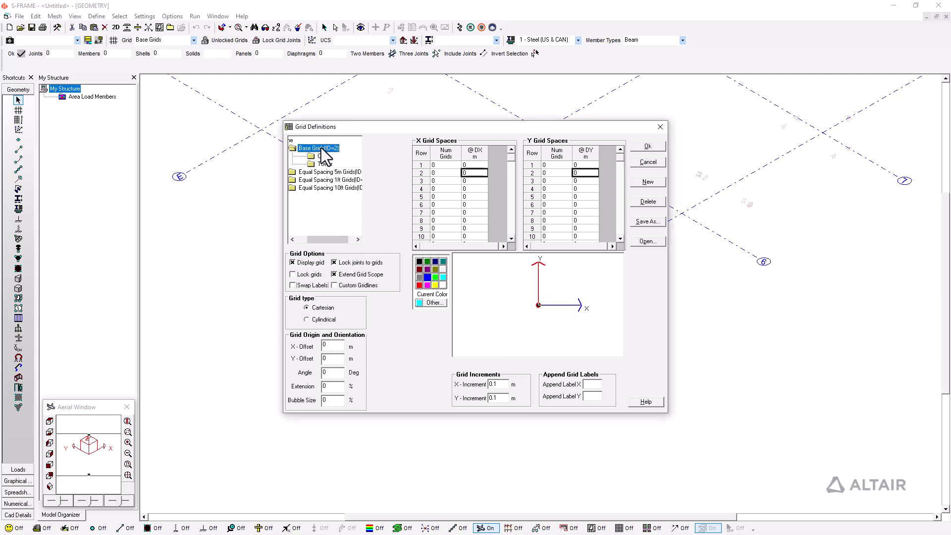
pyautogui.rightClick(323, 148)
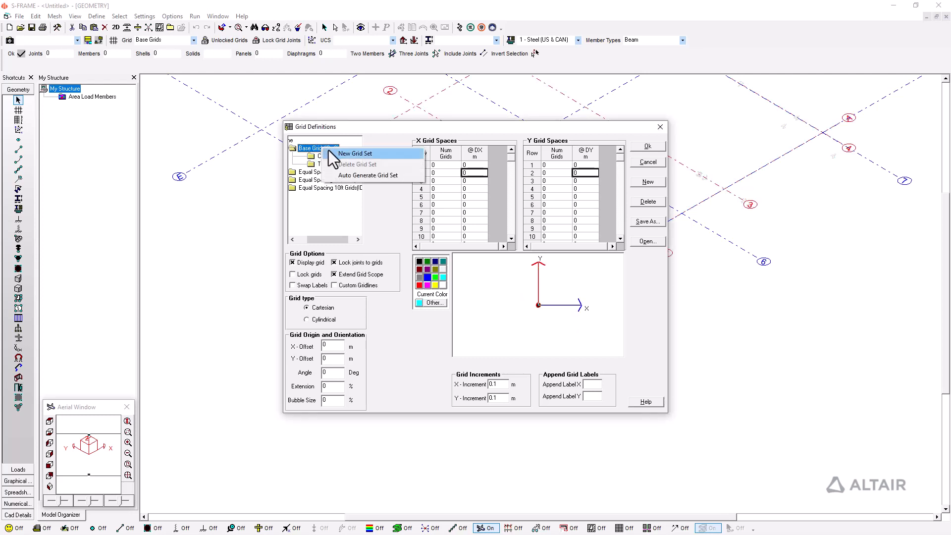
pyautogui.click(355, 154)
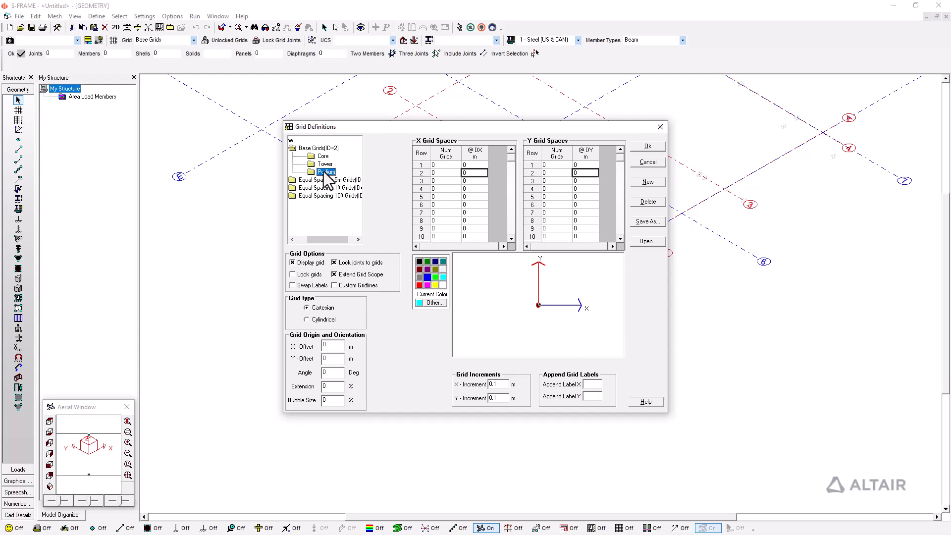
pyautogui.click(323, 171)
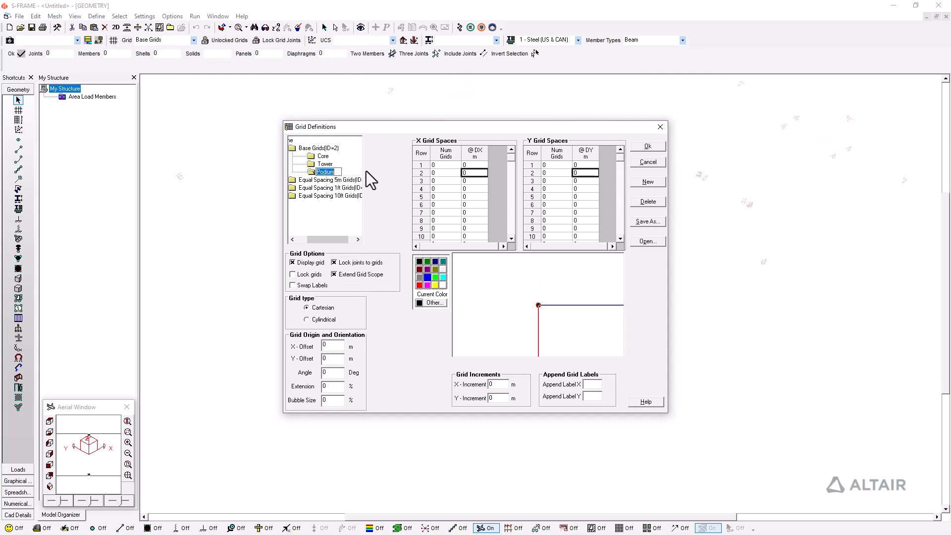
# - Define the Podium set's X grid spaces as one grid at 0 and four at 10 m
pyautogui.click(459, 167)
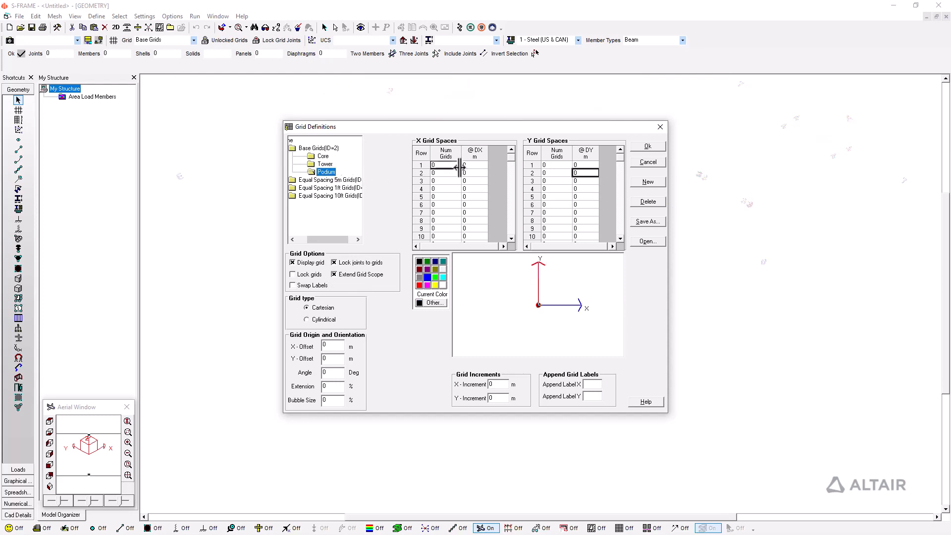
pyautogui.write('1')
pyautogui.click(442, 173)
pyautogui.write('4')
pyautogui.press('Tab')
pyautogui.write('10')
# - Define the Podium set's Y grid spaces as one grid at 0 and four at 10 m
pyautogui.click(552, 167)
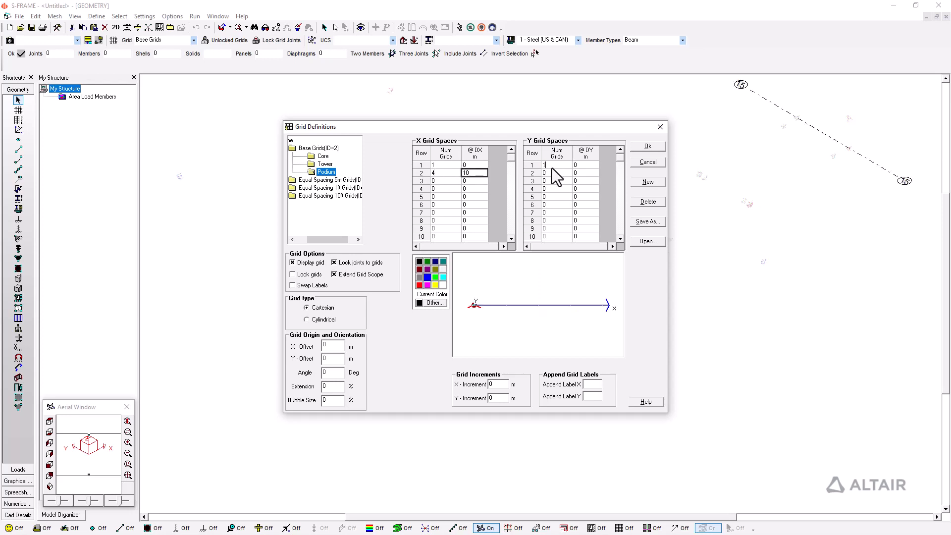
pyautogui.write('1')
pyautogui.click(563, 174)
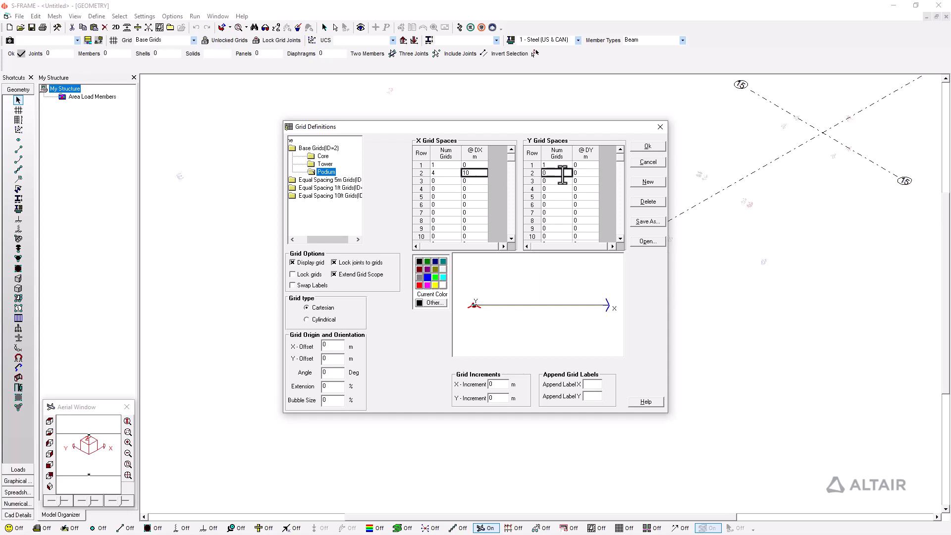
pyautogui.write('4')
pyautogui.press('Tab')
pyautogui.write('10')
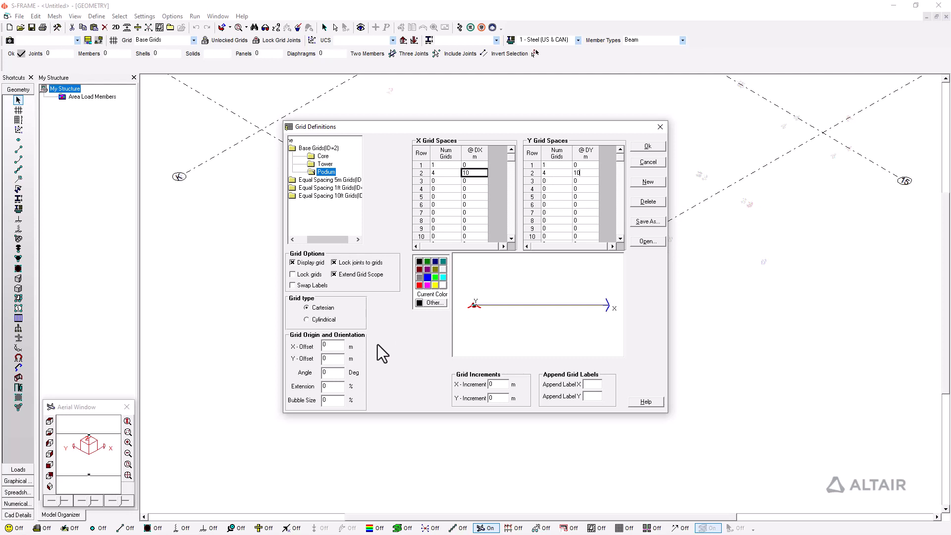
# - Set the Podium set's Y offset to 30 m and both grid increments to 0.1 m, and accept the grid definitions
pyautogui.click(332, 359)
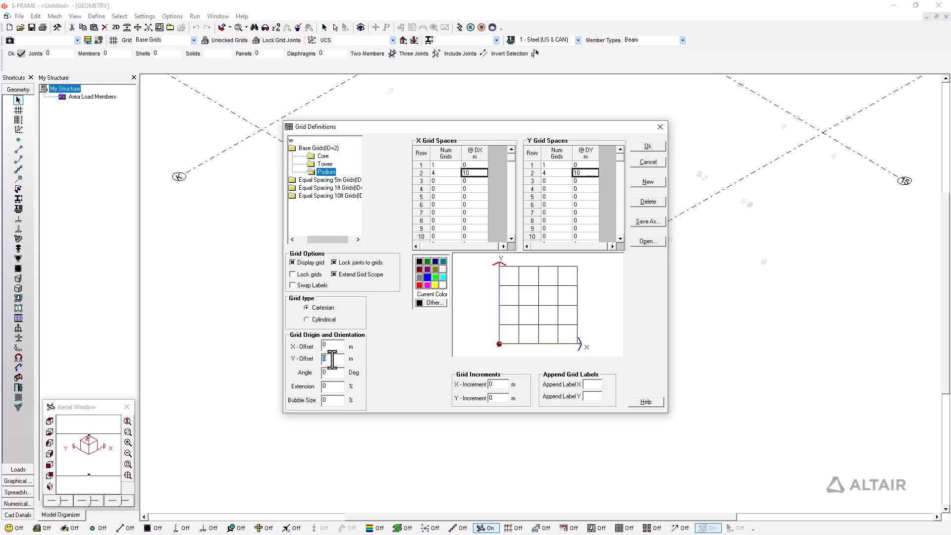
pyautogui.write('30')
pyautogui.click(505, 386)
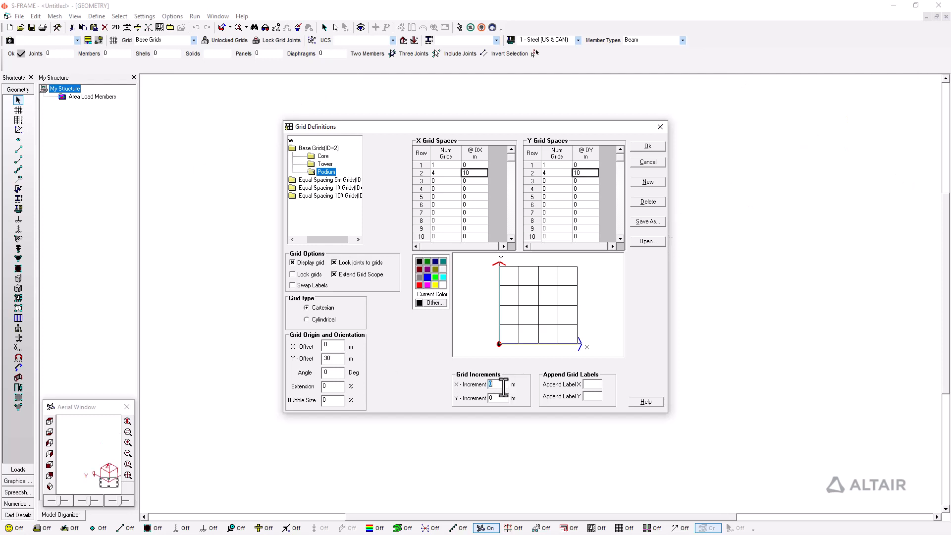
pyautogui.write('0.1')
pyautogui.click(493, 398)
pyautogui.write('0.1')
pyautogui.click(651, 146)
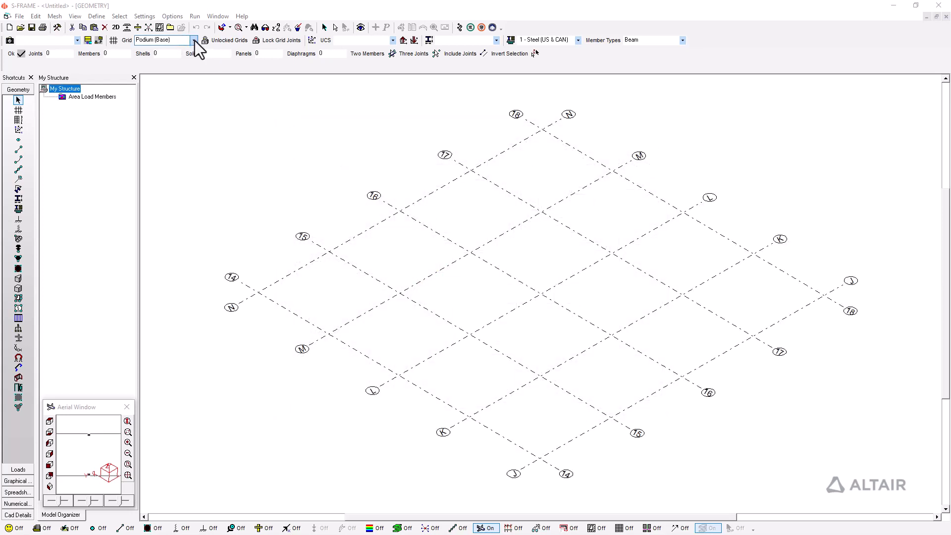
# - Review the Core and Tower grid sets individually, and display all Base Grids together
pyautogui.scroll(-3, 374, 278)
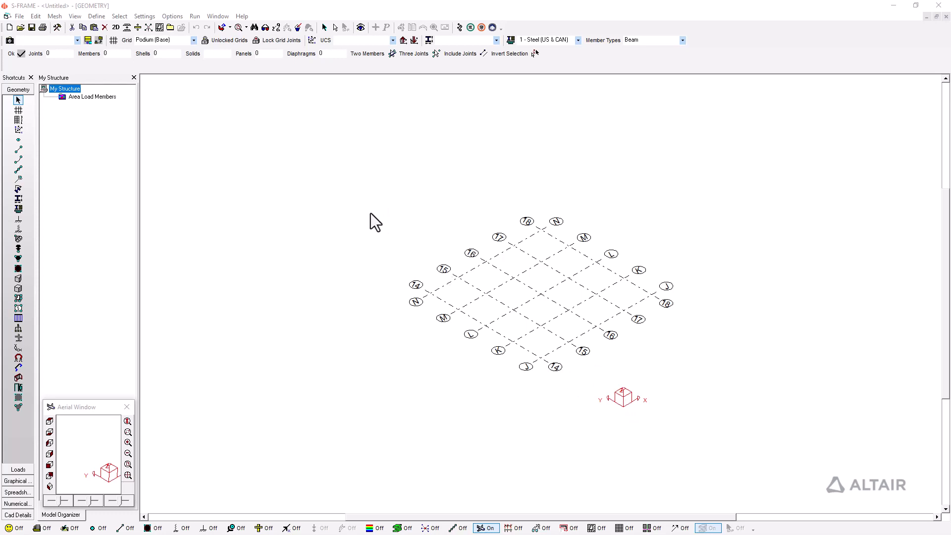
pyautogui.click(194, 41)
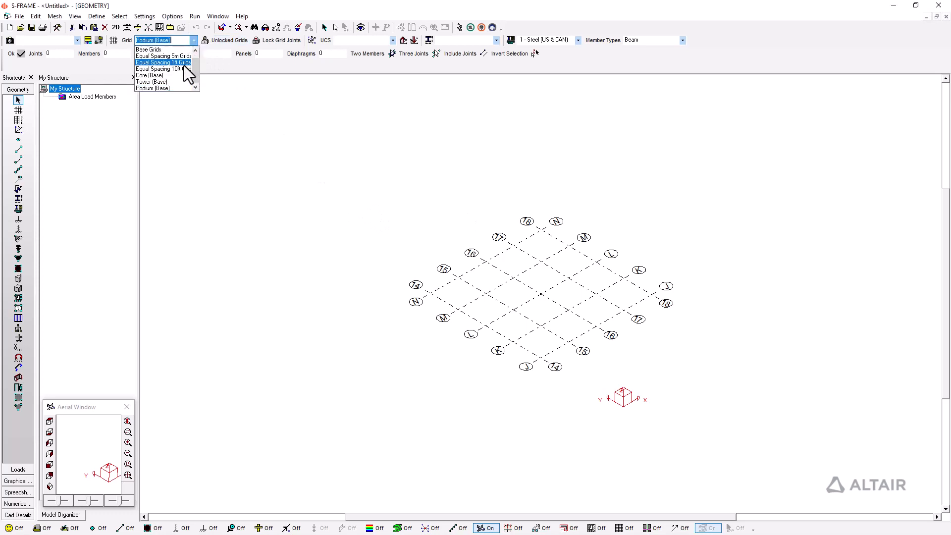
pyautogui.click(176, 77)
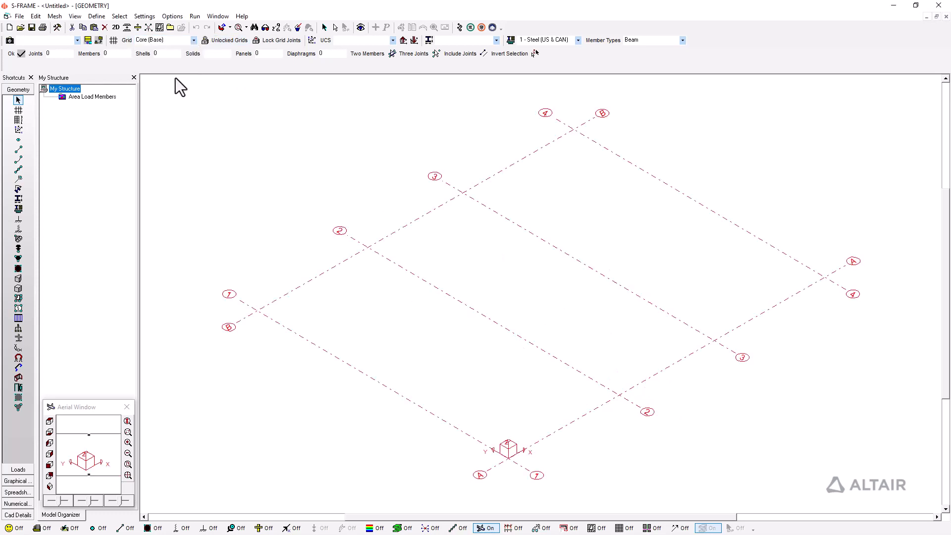
pyautogui.click(193, 41)
pyautogui.click(181, 82)
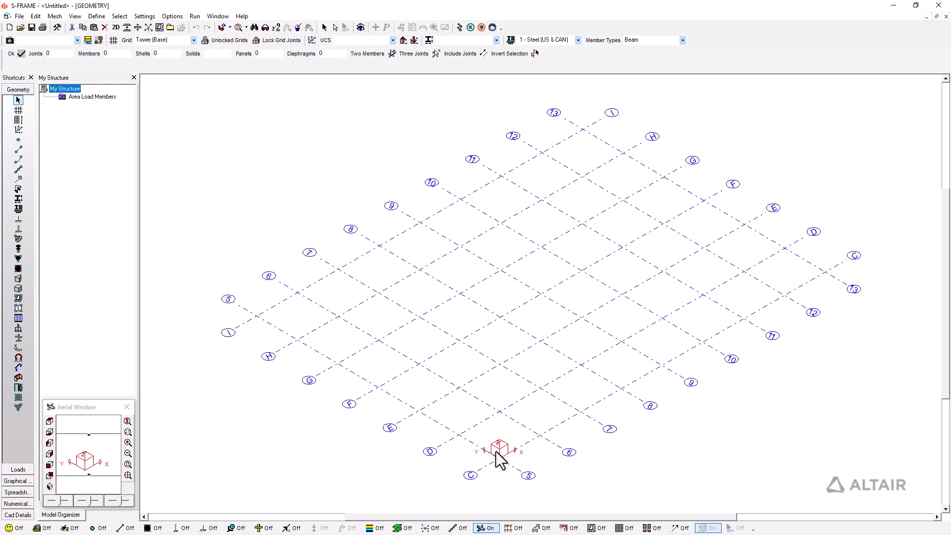
pyautogui.click(194, 42)
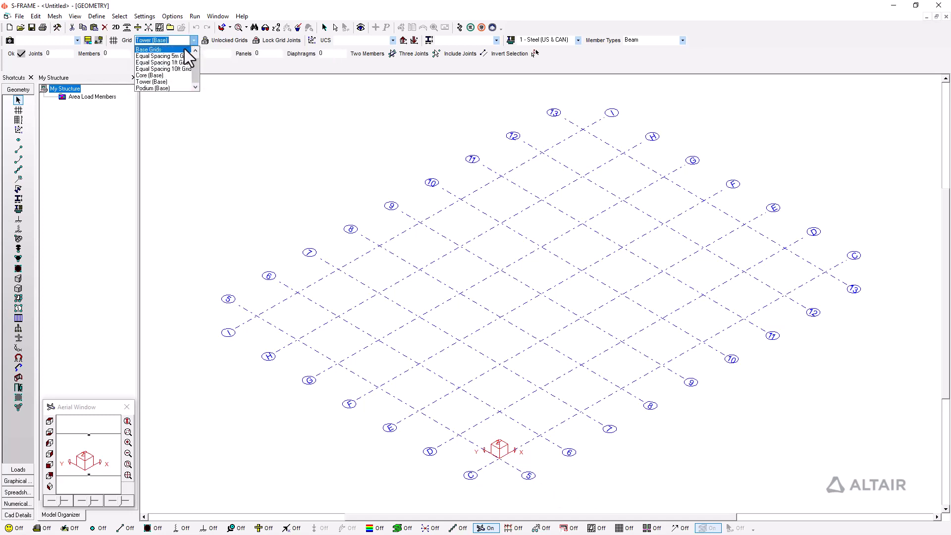
pyautogui.click(185, 49)
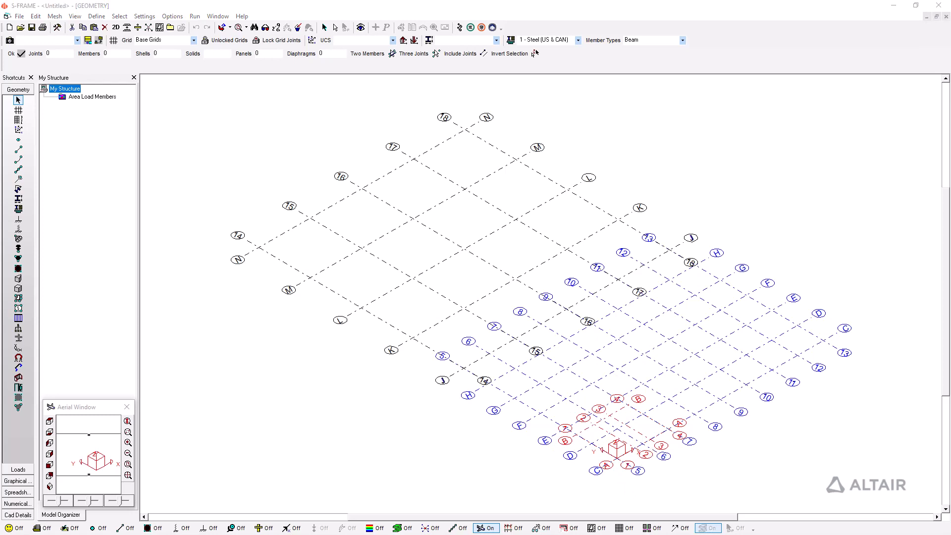
# - Set the Core grid set's X offset to 15 m and Y offset to 11 m, and accept the grid definitions
pyautogui.click(113, 40)
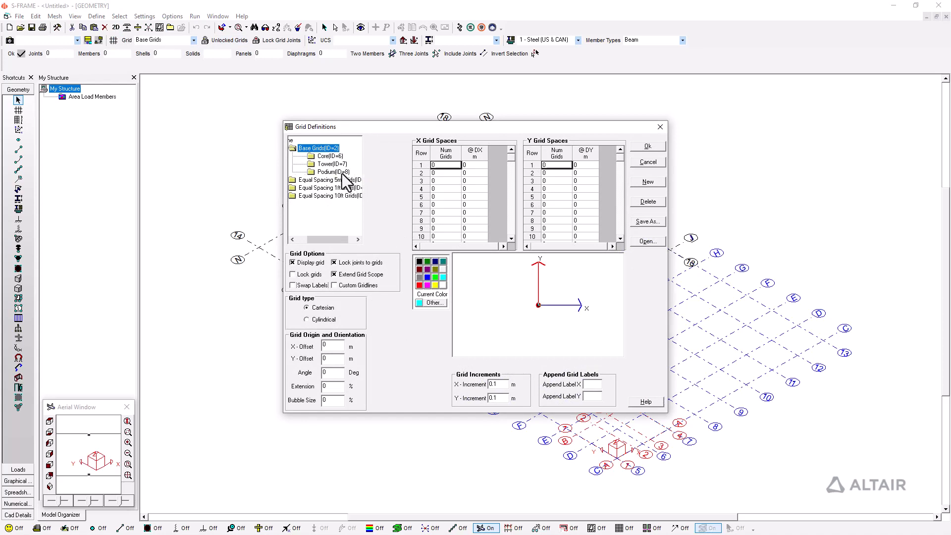
pyautogui.click(330, 156)
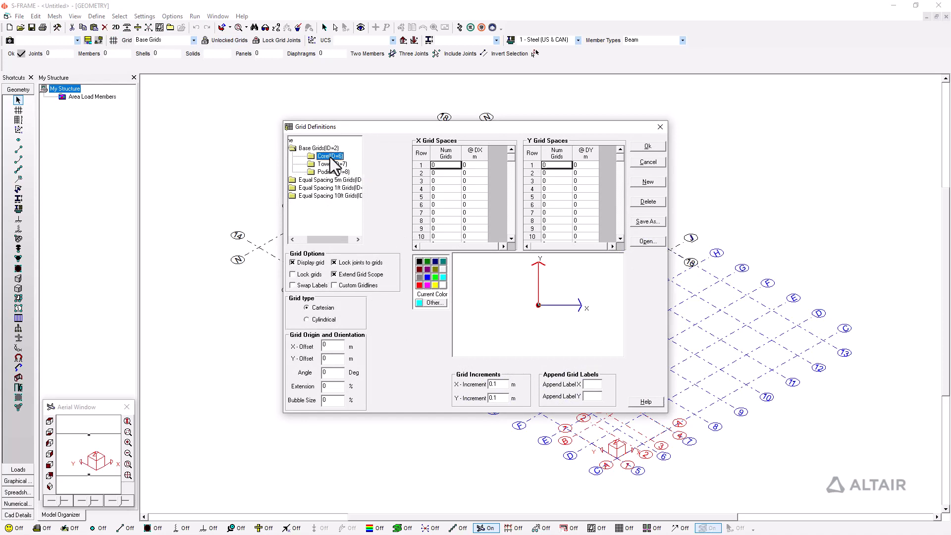
pyautogui.doubleClick(342, 348)
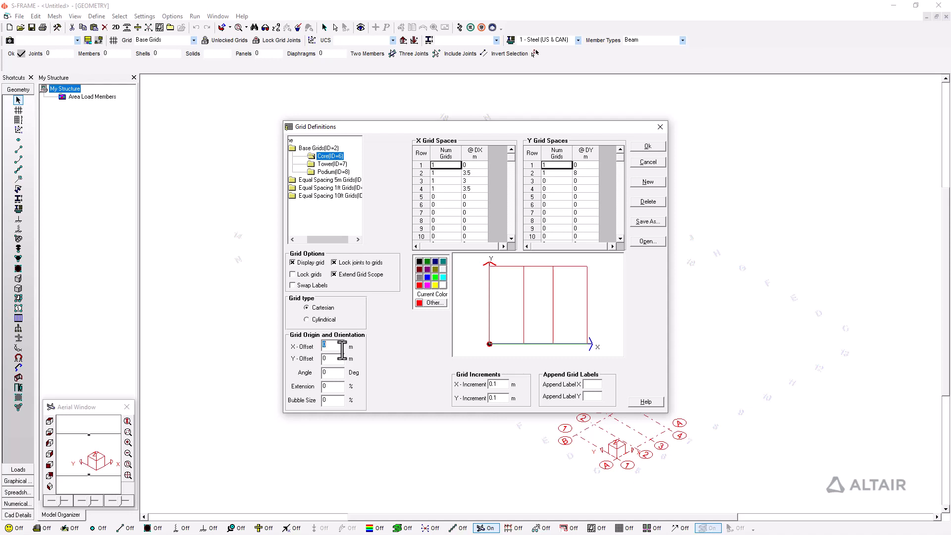
pyautogui.write('15')
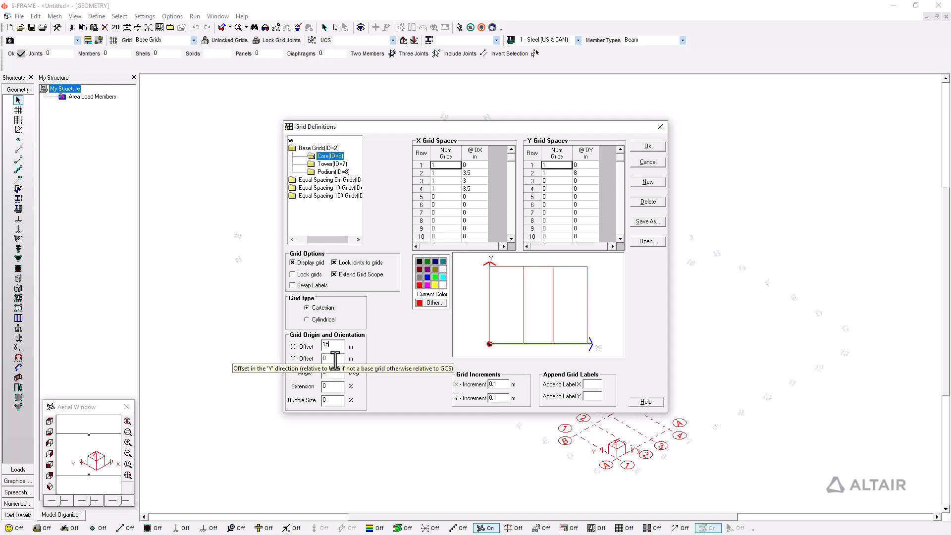
pyautogui.press('Tab')
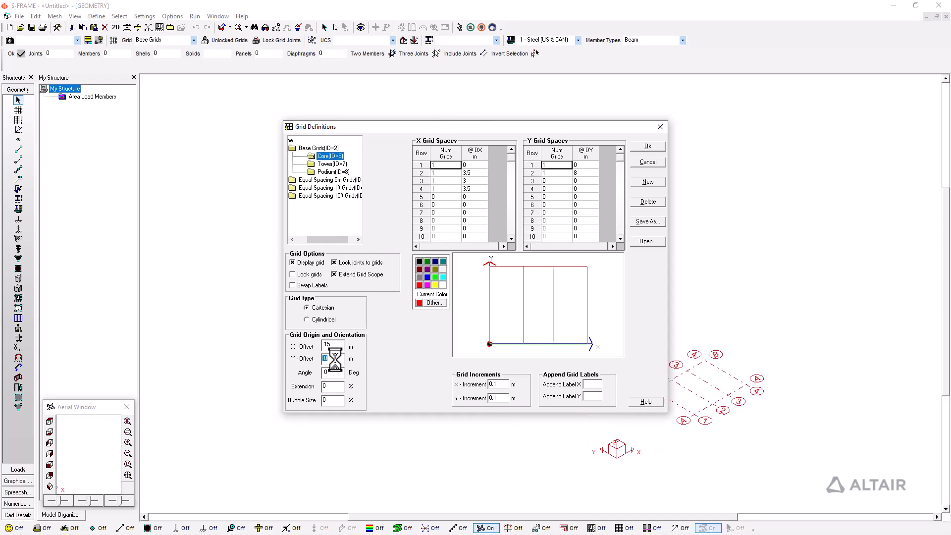
pyautogui.write('11')
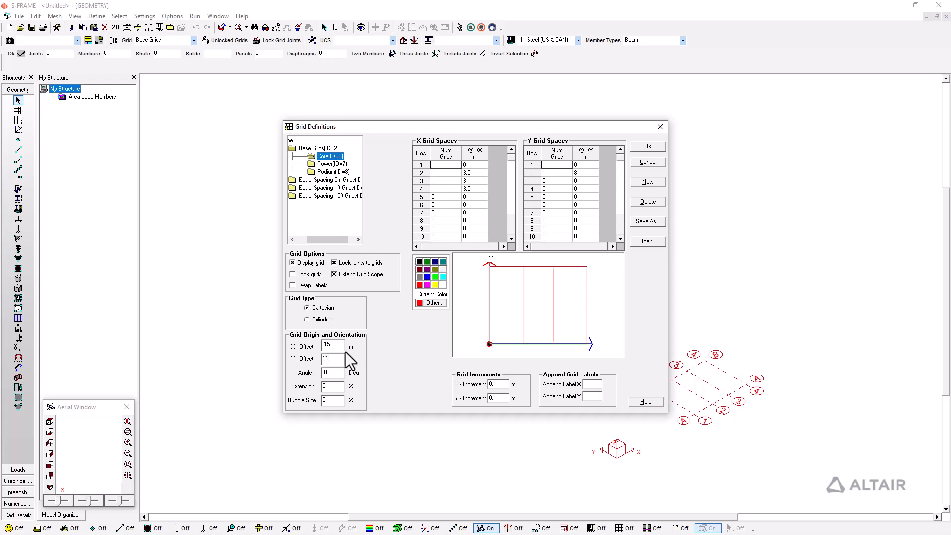
pyautogui.click(340, 347)
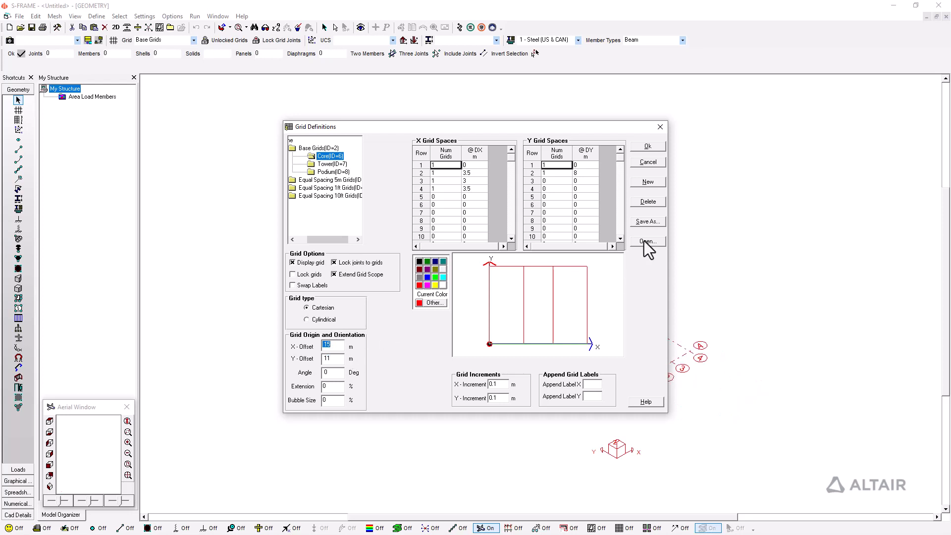
pyautogui.click(648, 147)
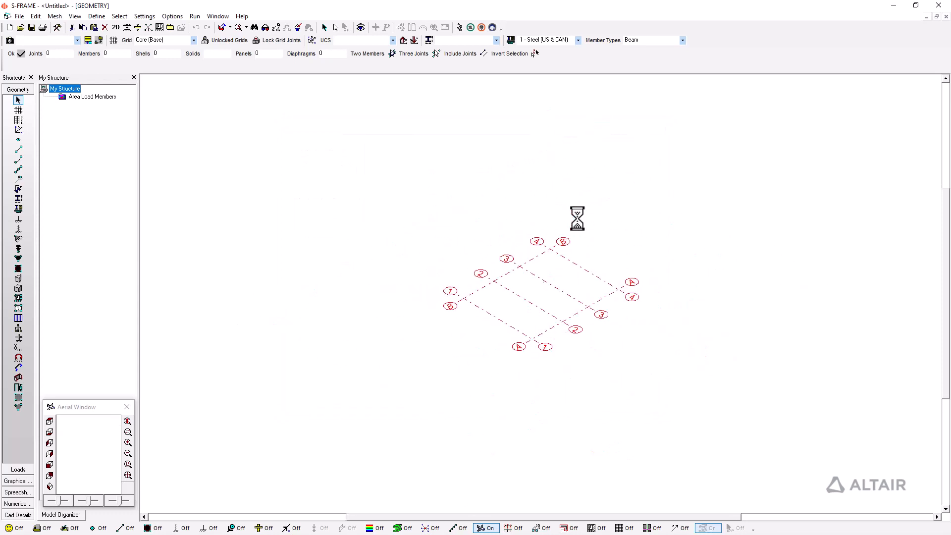
# - Display all Base Grids together and check their spacings by turning the dimension information on and off again
pyautogui.click(193, 40)
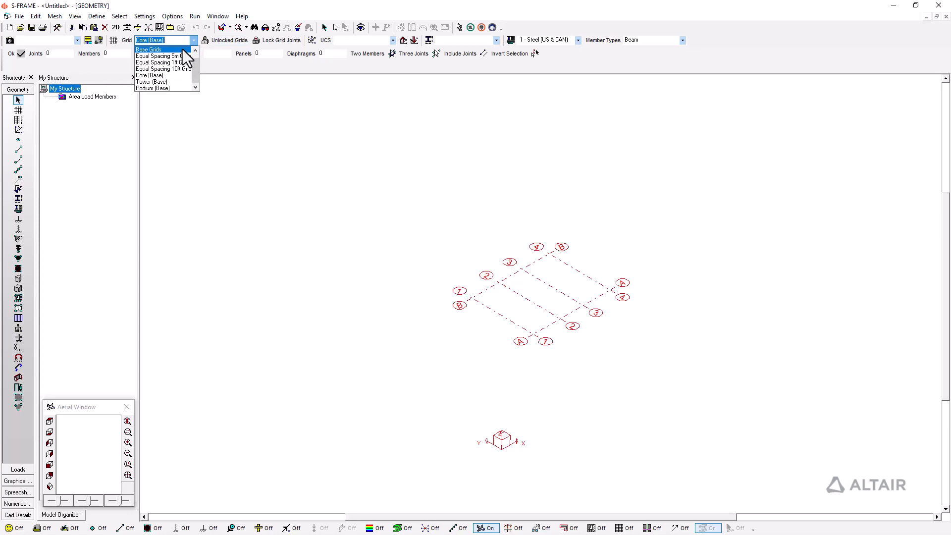
pyautogui.click(183, 49)
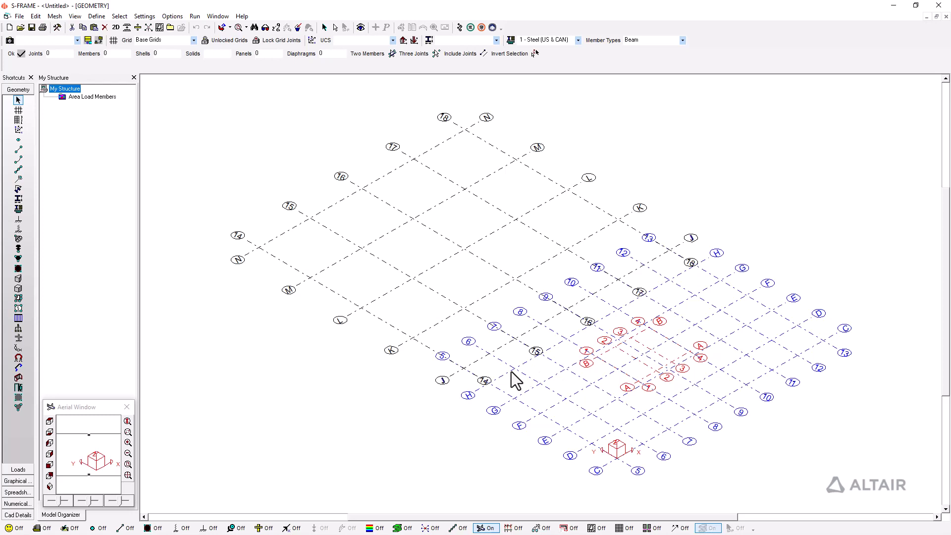
pyautogui.click(513, 529)
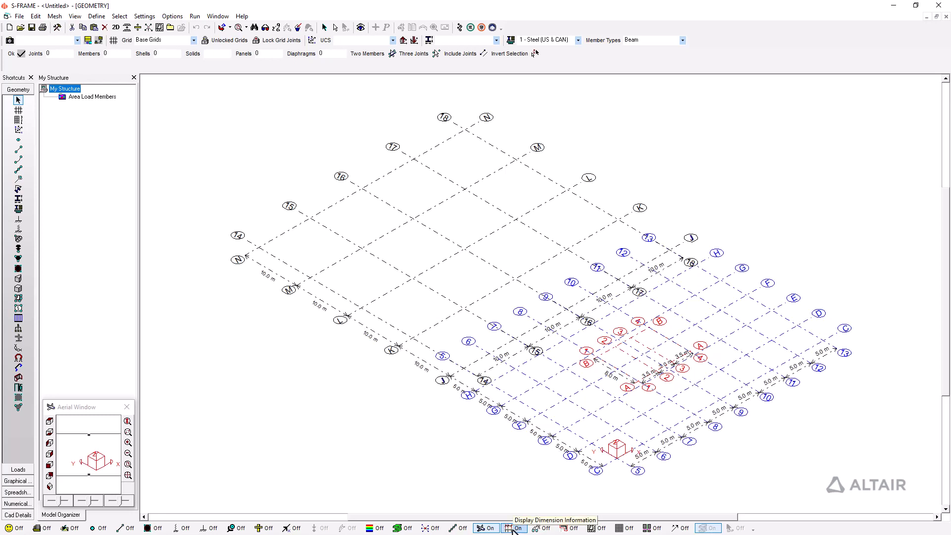
pyautogui.click(514, 529)
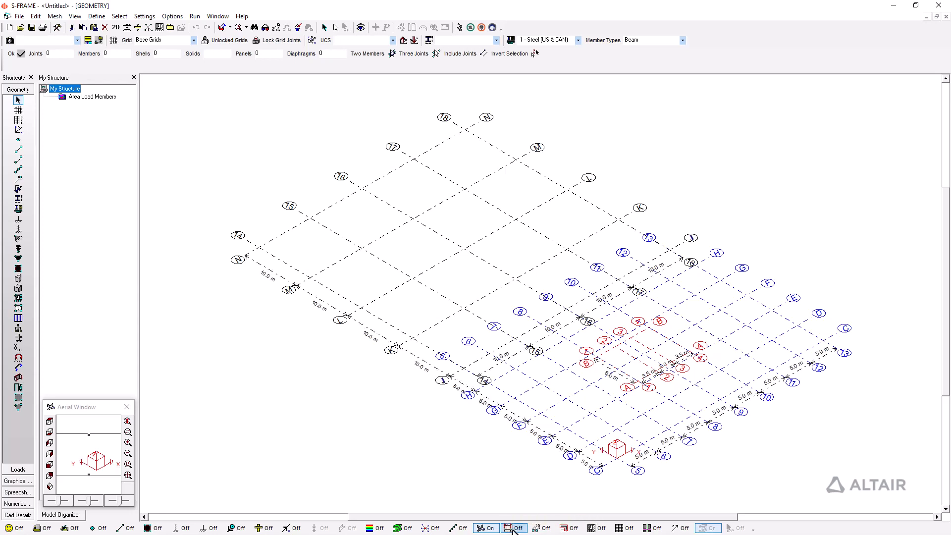